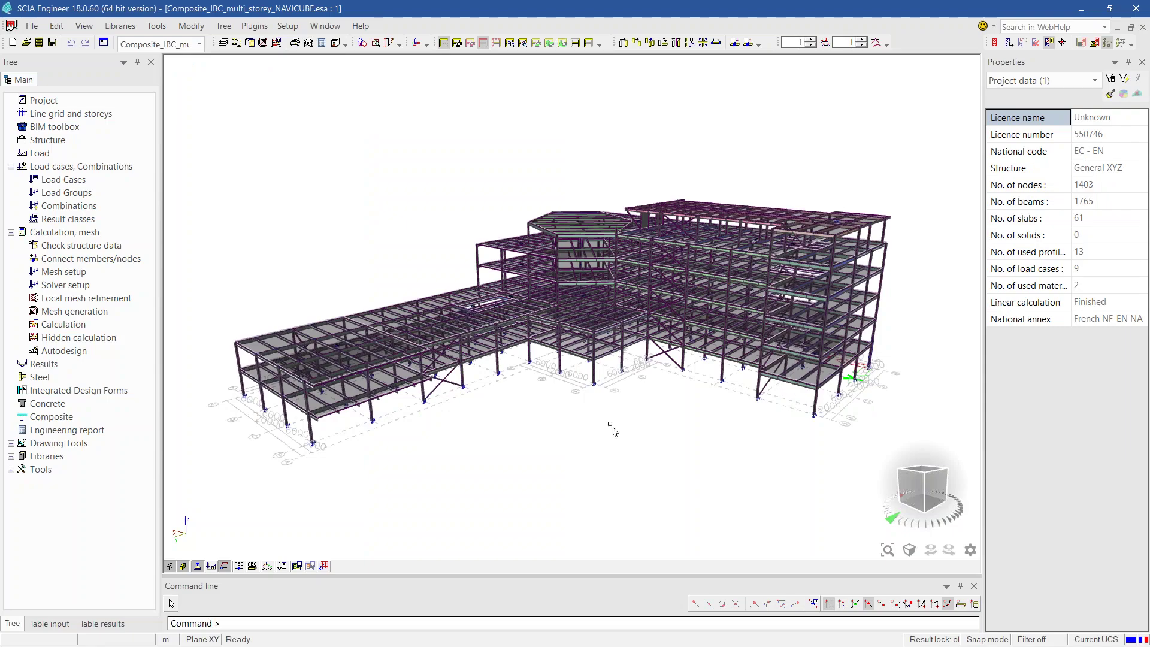
- Bring up the Project manager and open its Learning Center web page in an enlarged browser window
left_click(38, 43)
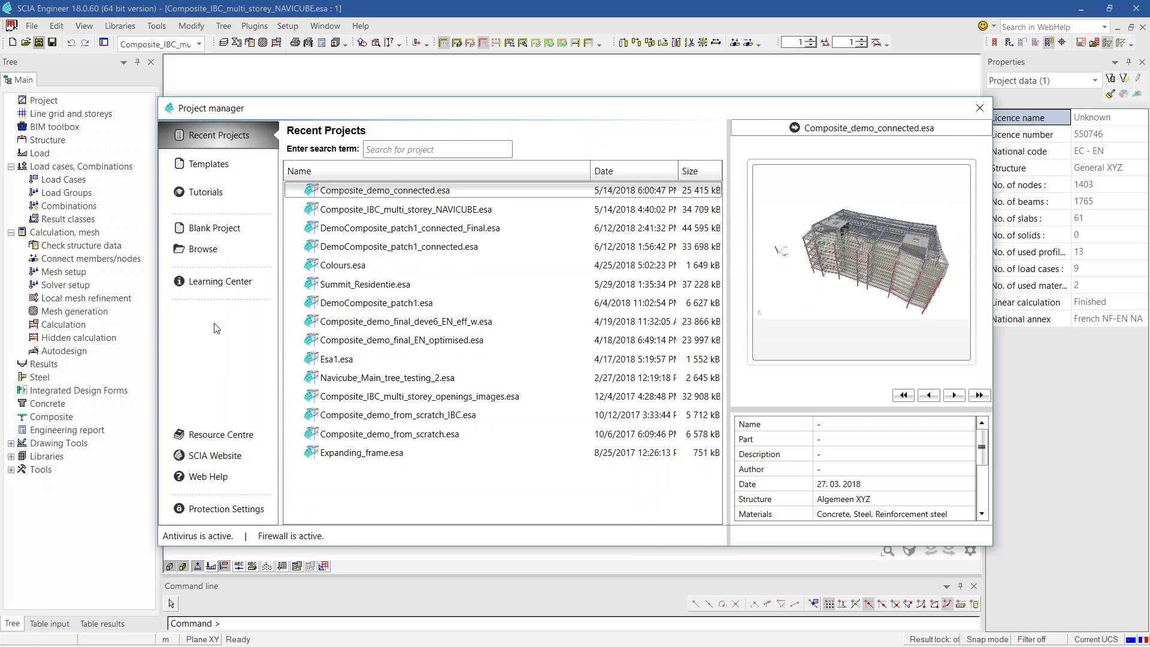
left_click_drag(0, 123, 339, 106)
double_click(339, 107)
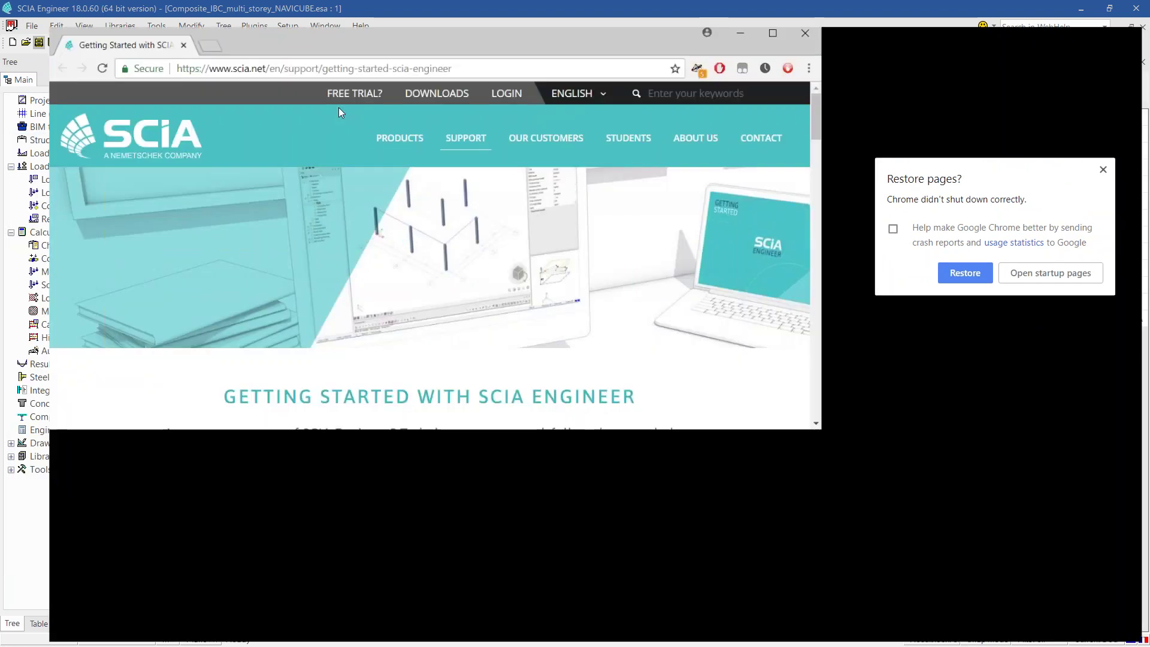
left_click(1139, 57)
- Look through the Getting Started with SCIA Engineer page, covering the download, introductory videos, practice tutorials and Learning Zone sections
scroll(870, 418, "down", 4)
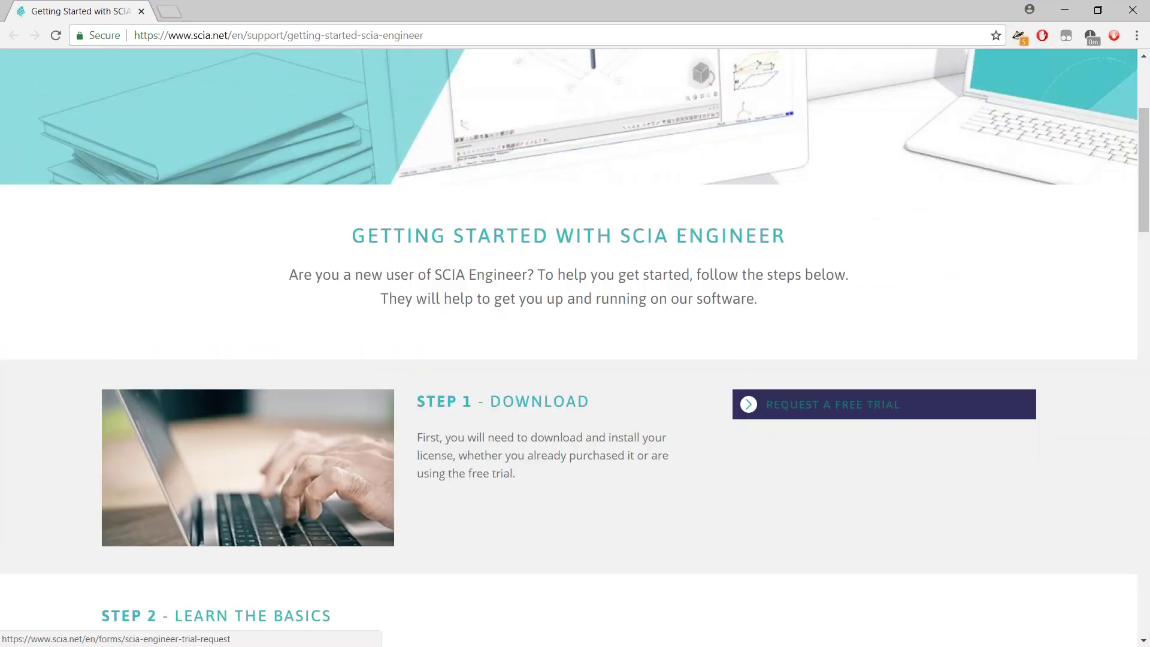
scroll(502, 238, "down", 2)
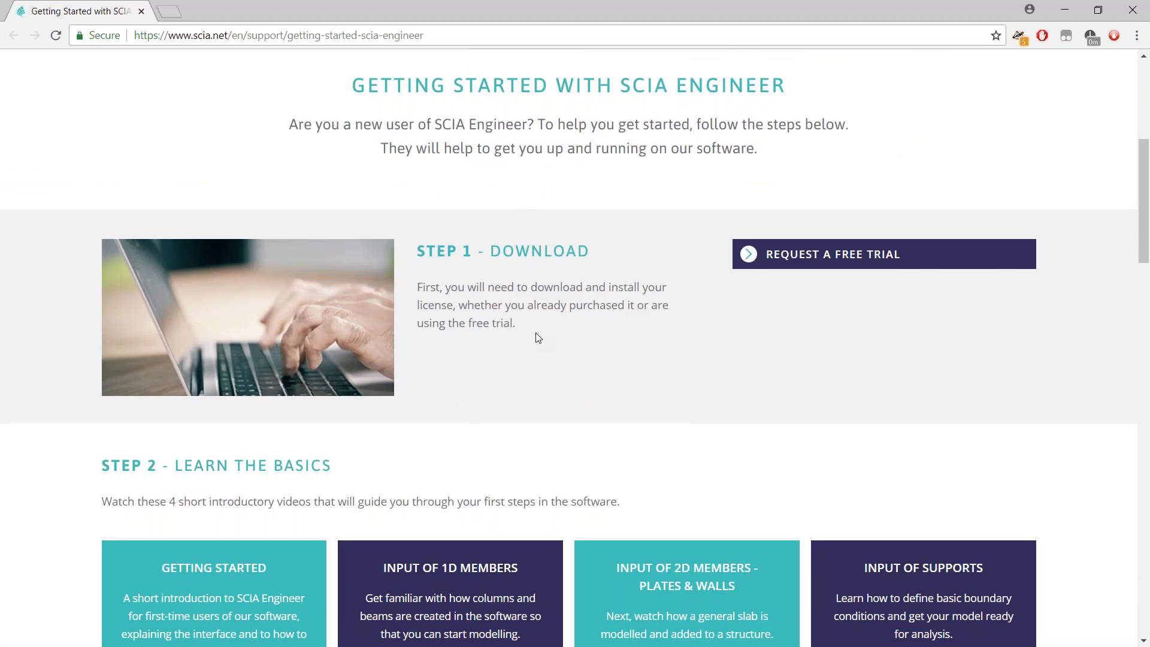
scroll(536, 334, "down", 5)
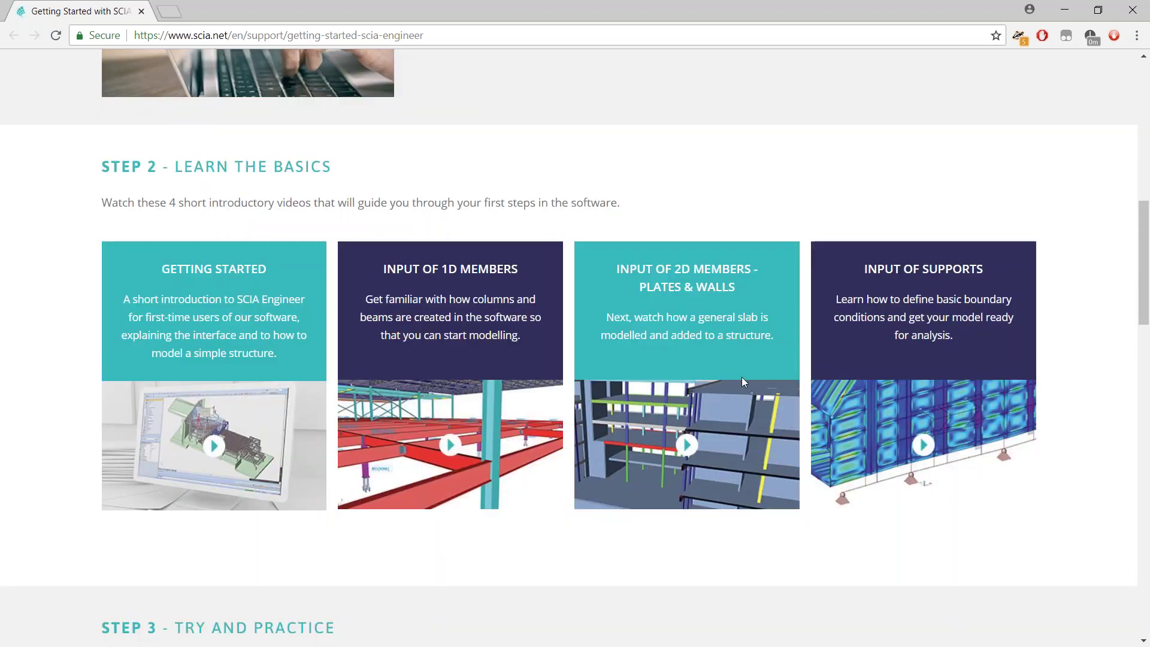
scroll(742, 375, "down", 1)
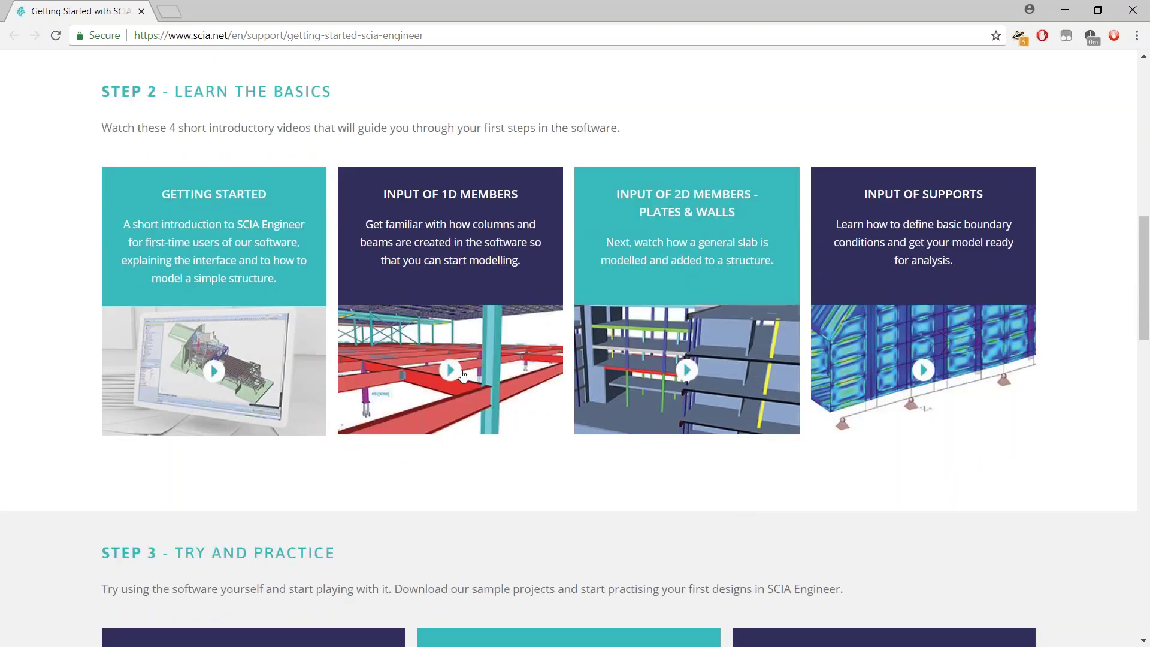
scroll(536, 456, "down", 2)
scroll(538, 458, "down", 3)
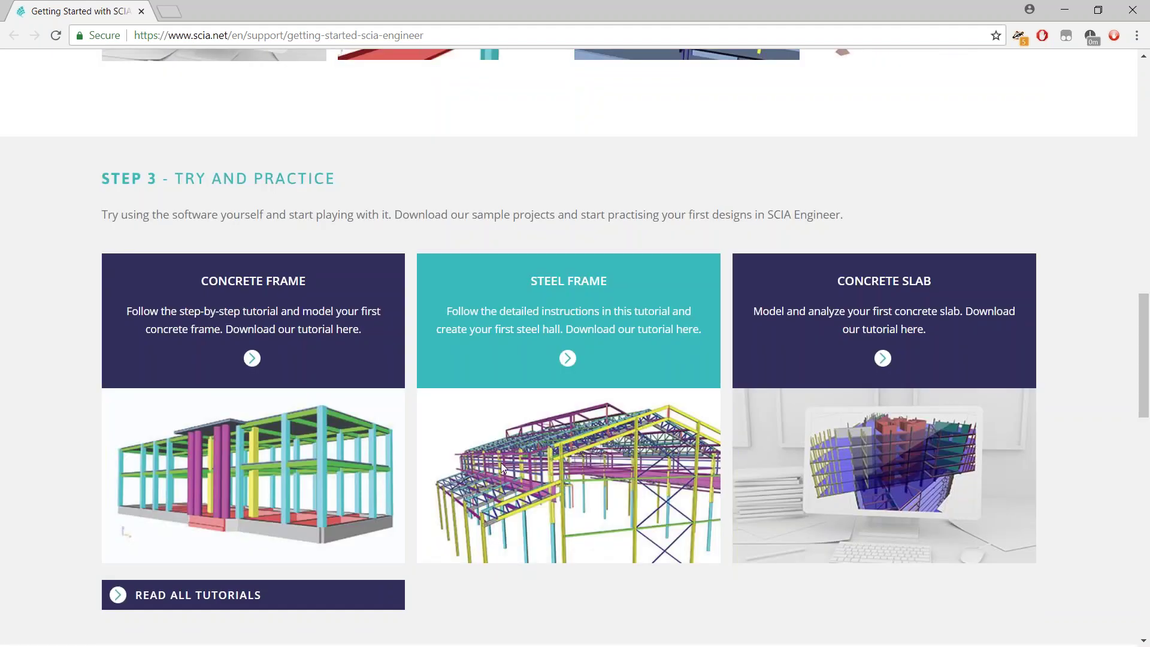
scroll(524, 540, "down", 2)
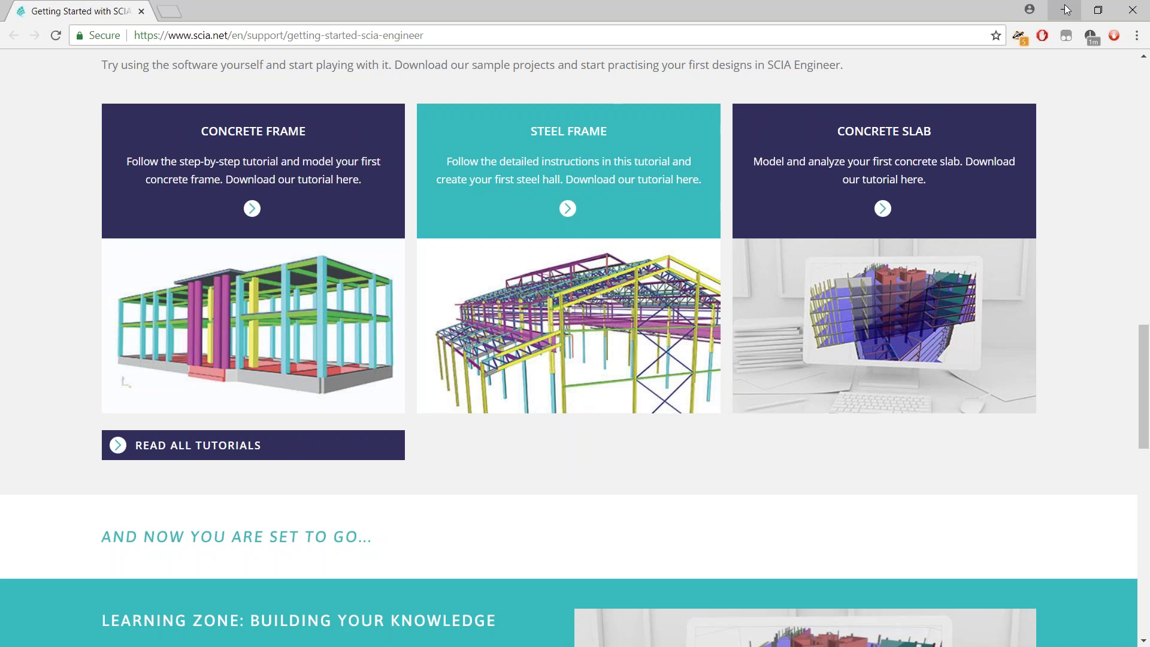
scroll(864, 468, "down", 1)
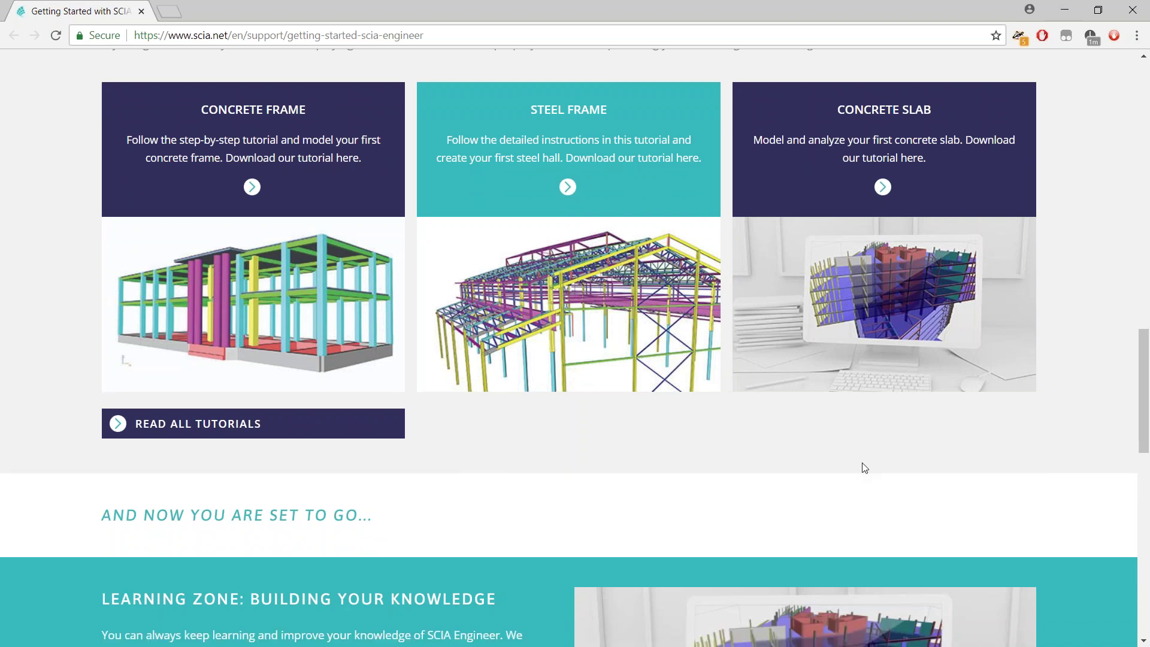
scroll(863, 467, "down", 2)
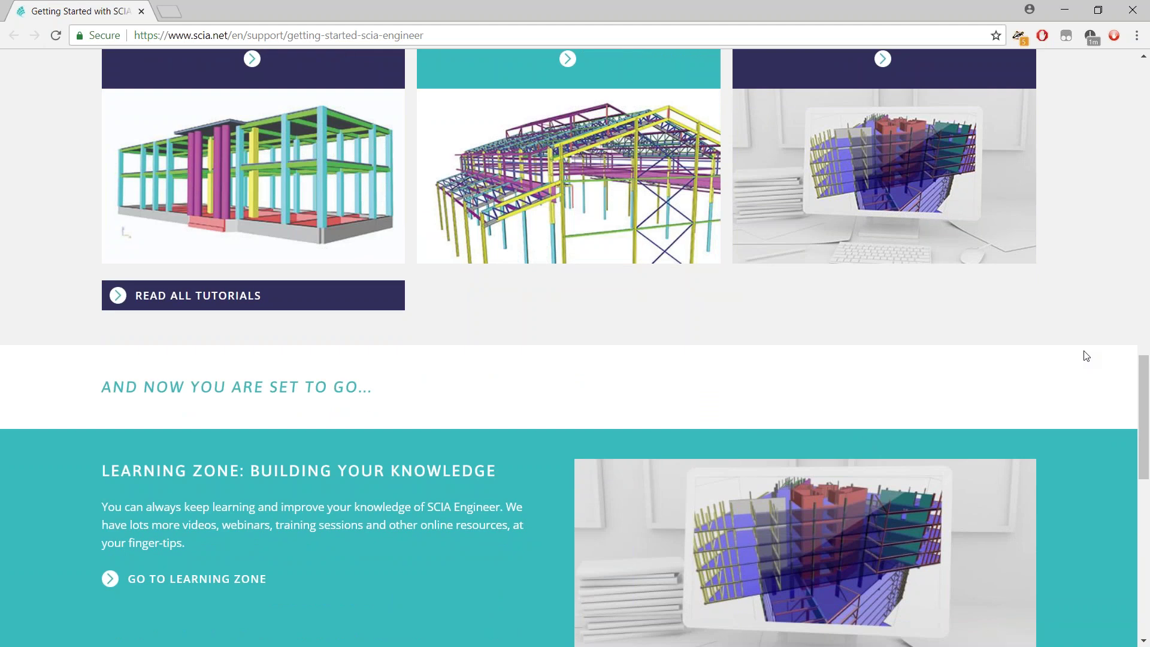
scroll(994, 436, "down", 1)
scroll(994, 436, "down", 1)
- Open the Steel Frame tutorial PDF, skim its opening pages and return to SCIA Engineer
scroll(993, 436, "up", 2)
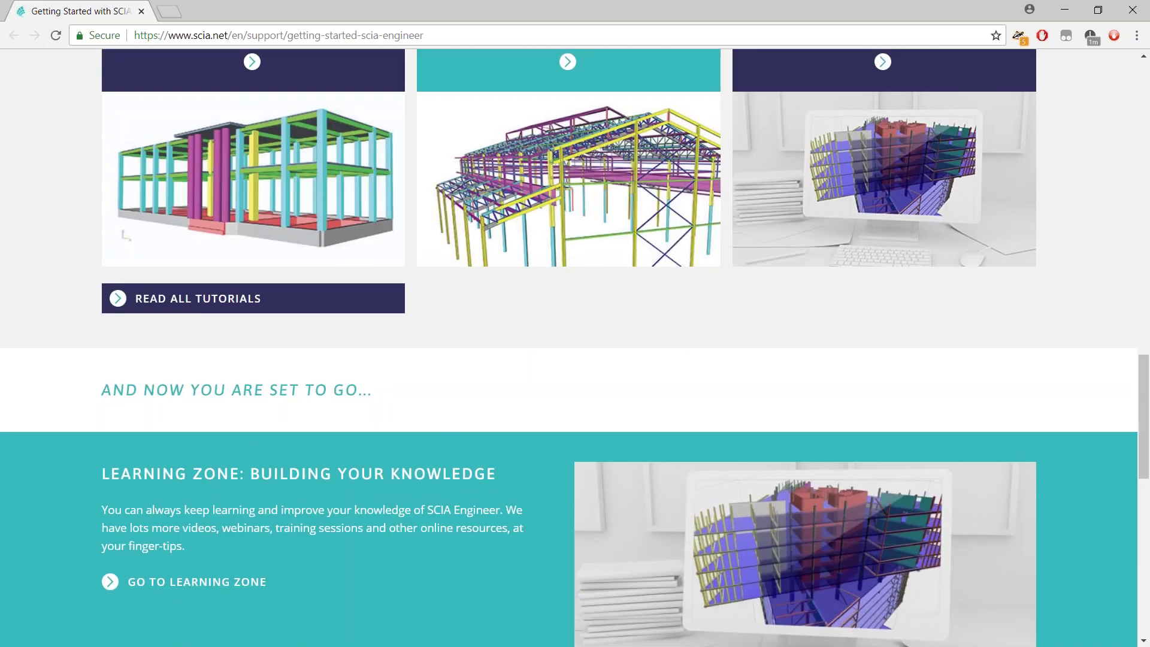
scroll(601, 329, "up", 3)
left_click(600, 330)
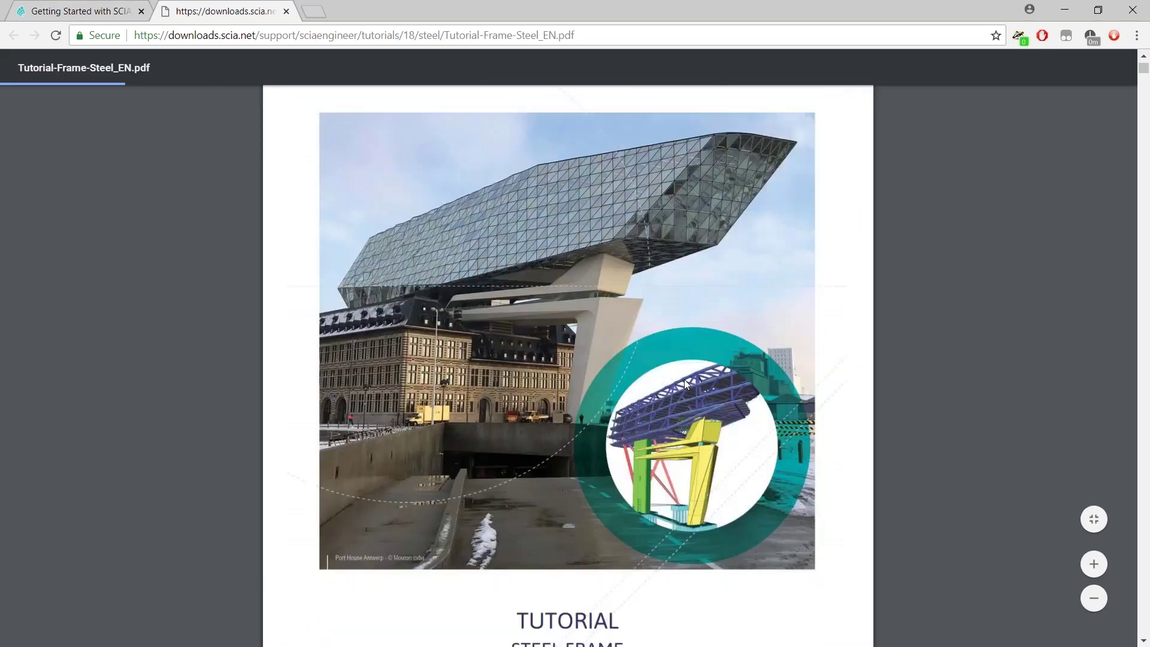
scroll(684, 379, "down", 15)
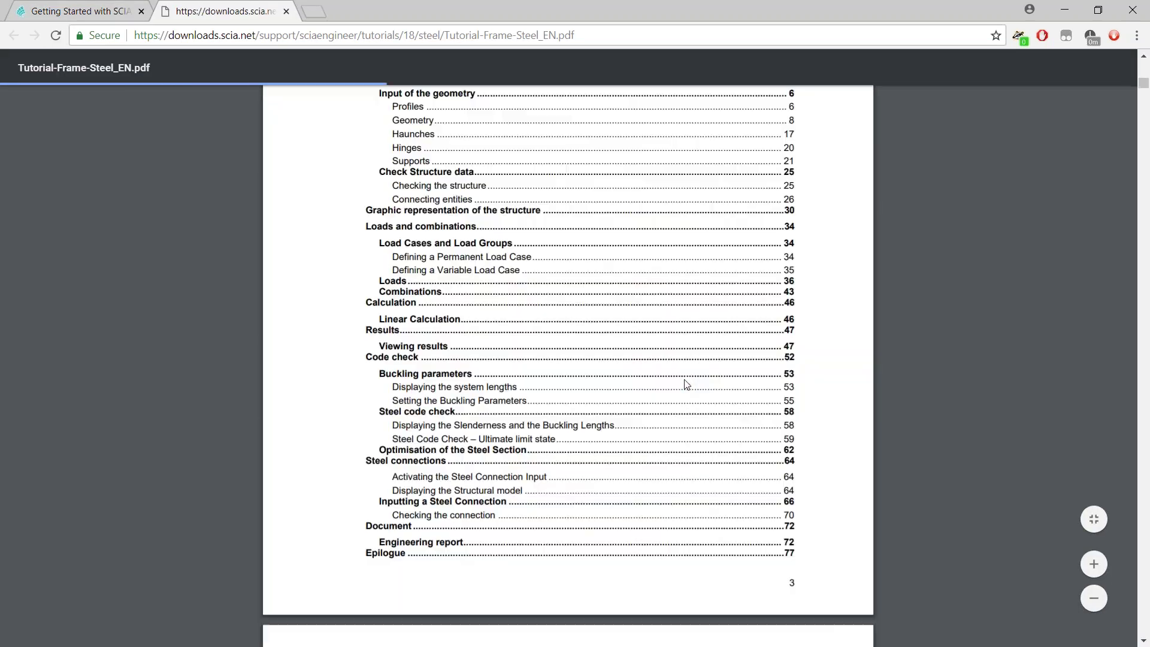
left_click(1061, 13)
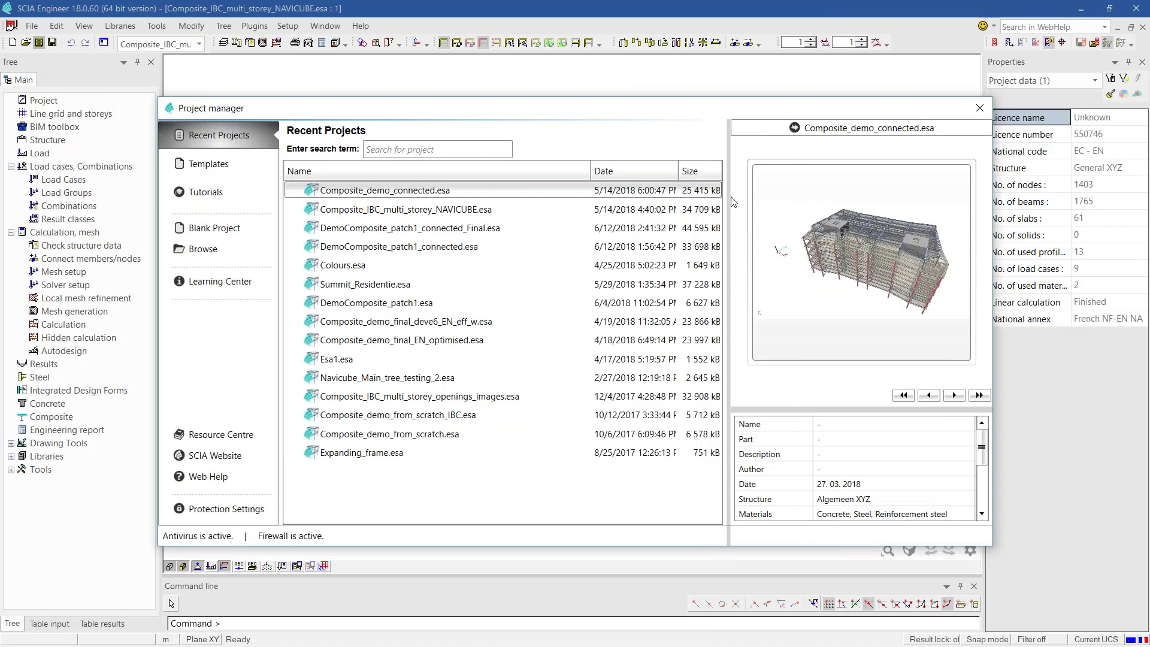
- Dismiss the Project manager and enlarge the NaviCube to its maximum size
left_click(973, 108)
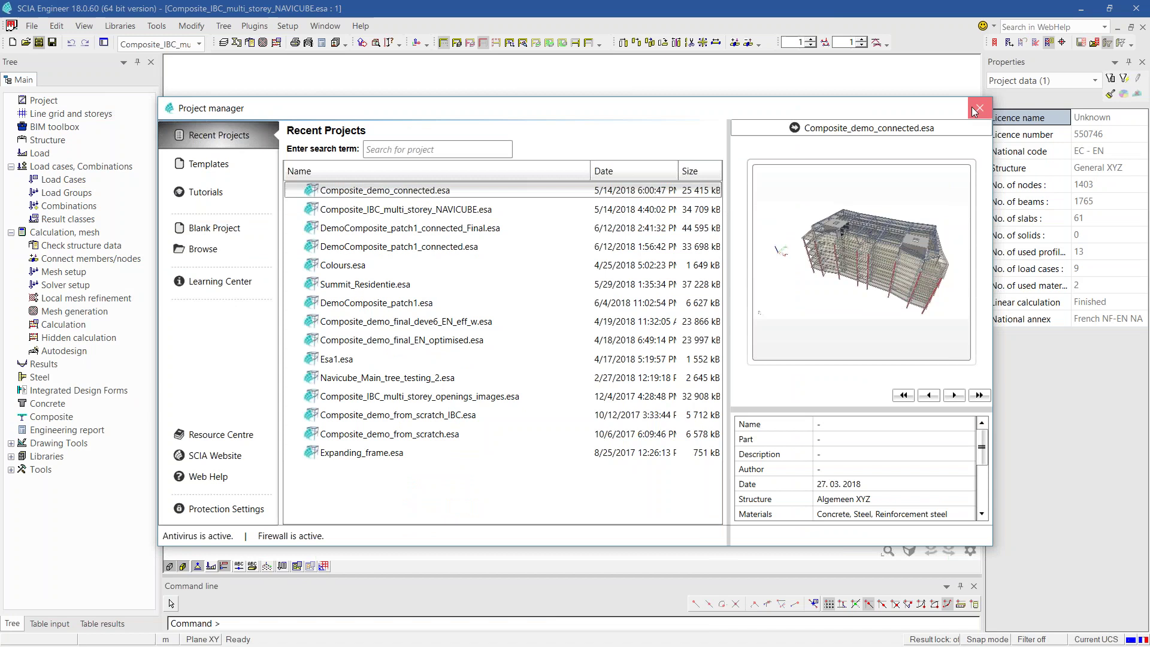
left_click(970, 549)
left_click_drag(548, 207, 710, 207)
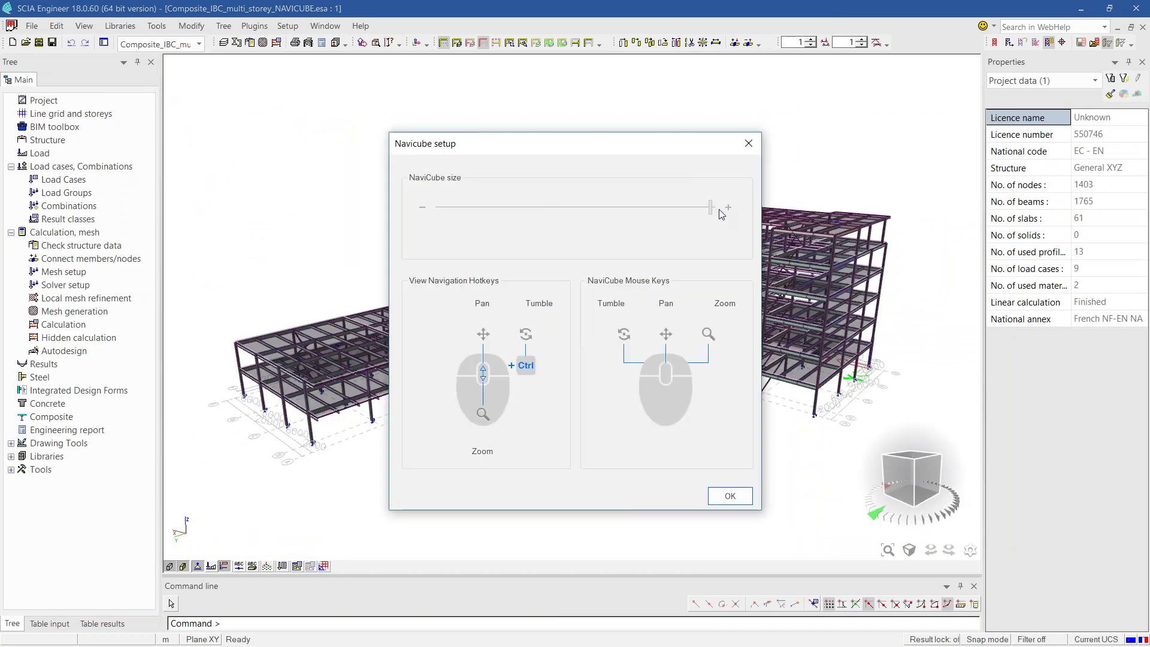
left_click(730, 495)
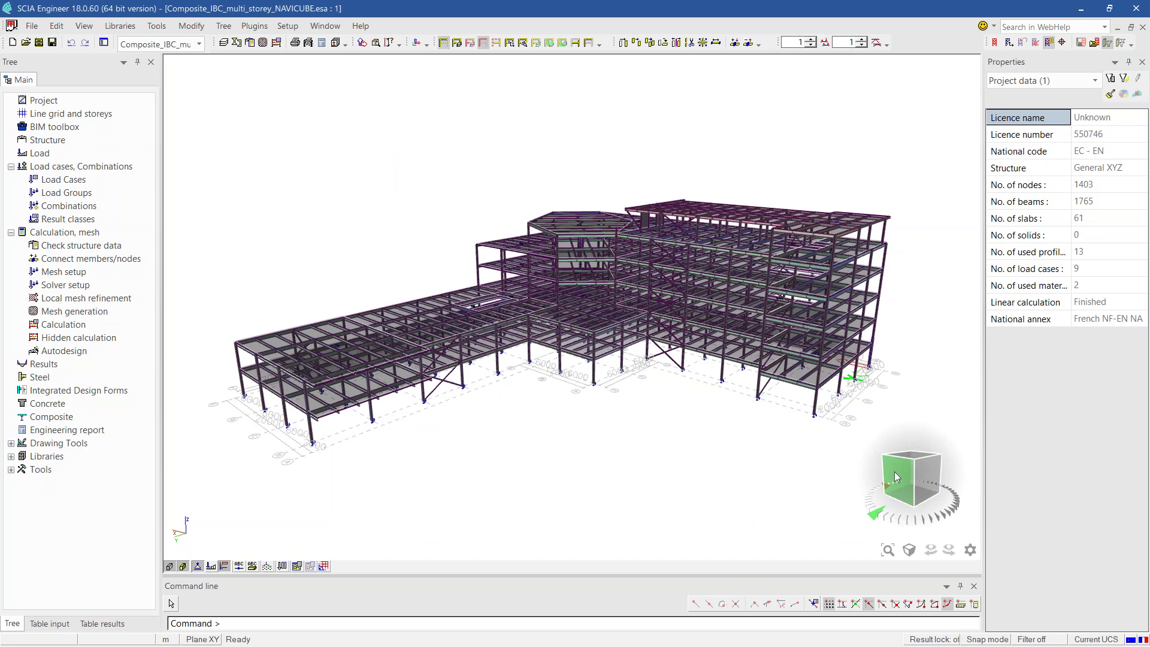
- Switch the model view to parallel projection, orbiting and zooming the building with the NaviCube
left_click_drag(892, 475, 991, 464)
left_click(908, 549)
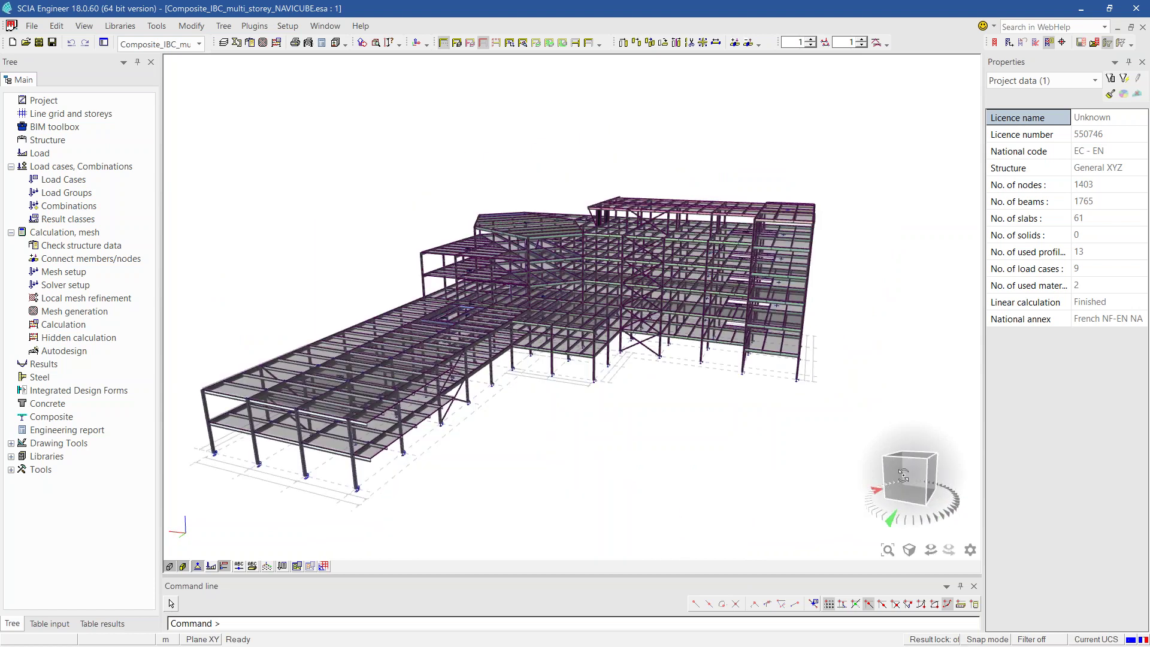
mouse_move(896, 477)
left_mouse_down()
mouse_move(897, 492)
mouse_move(939, 492)
mouse_move(896, 489)
left_mouse_up()
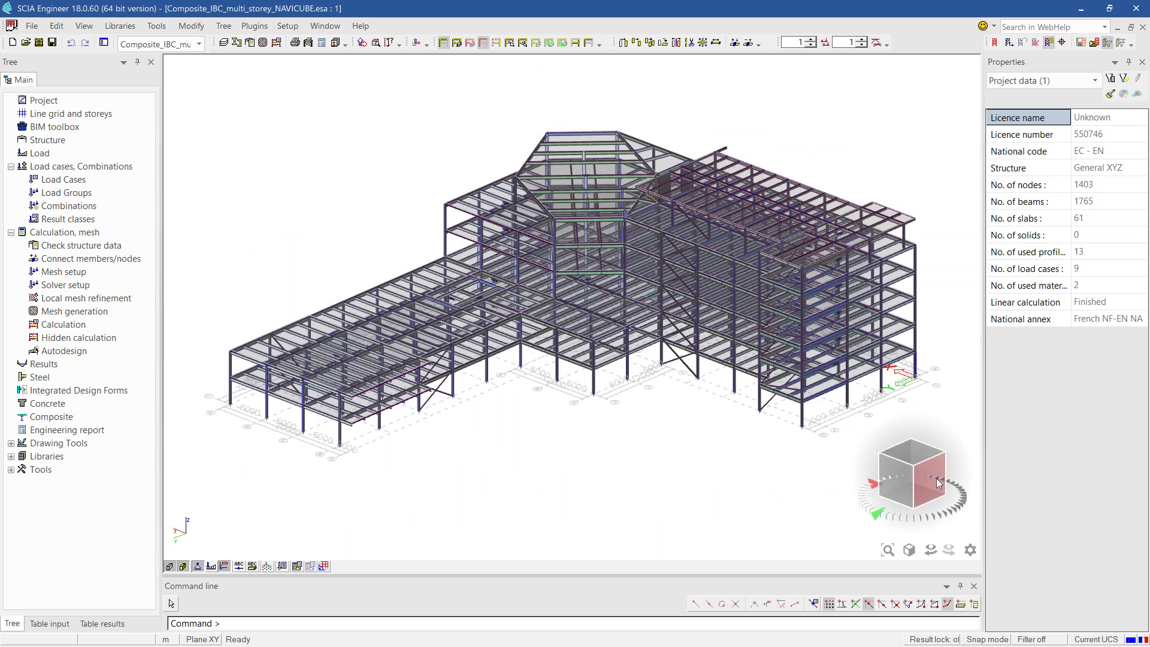
scroll(935, 485, "down", 5)
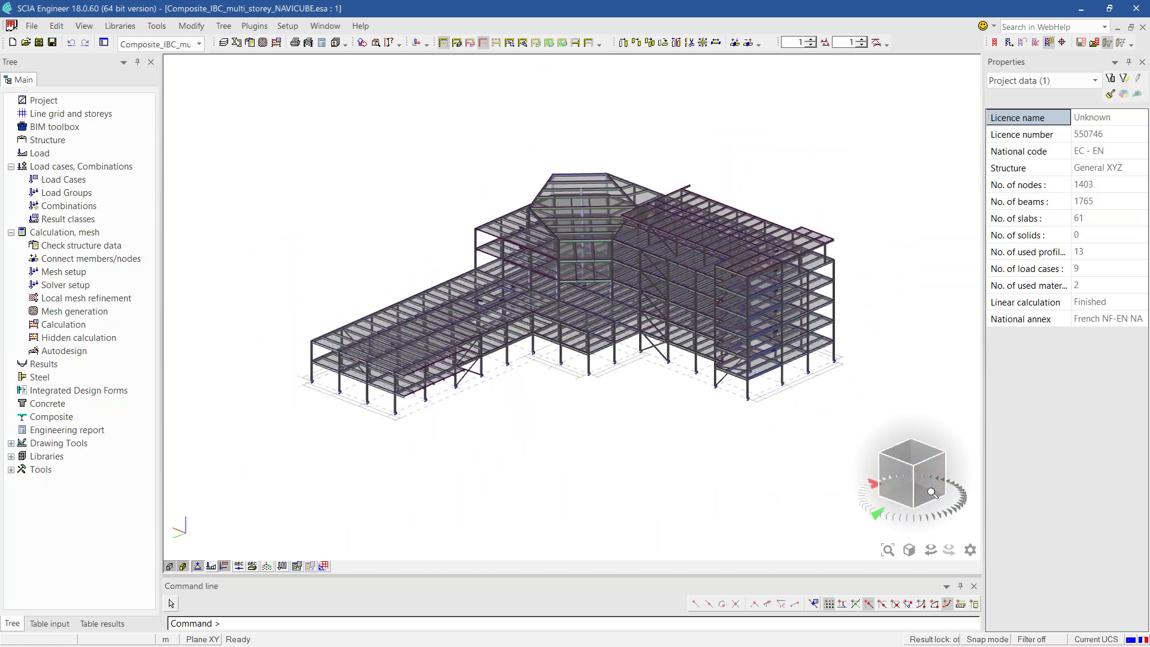
right_click_drag(921, 507, 929, 486)
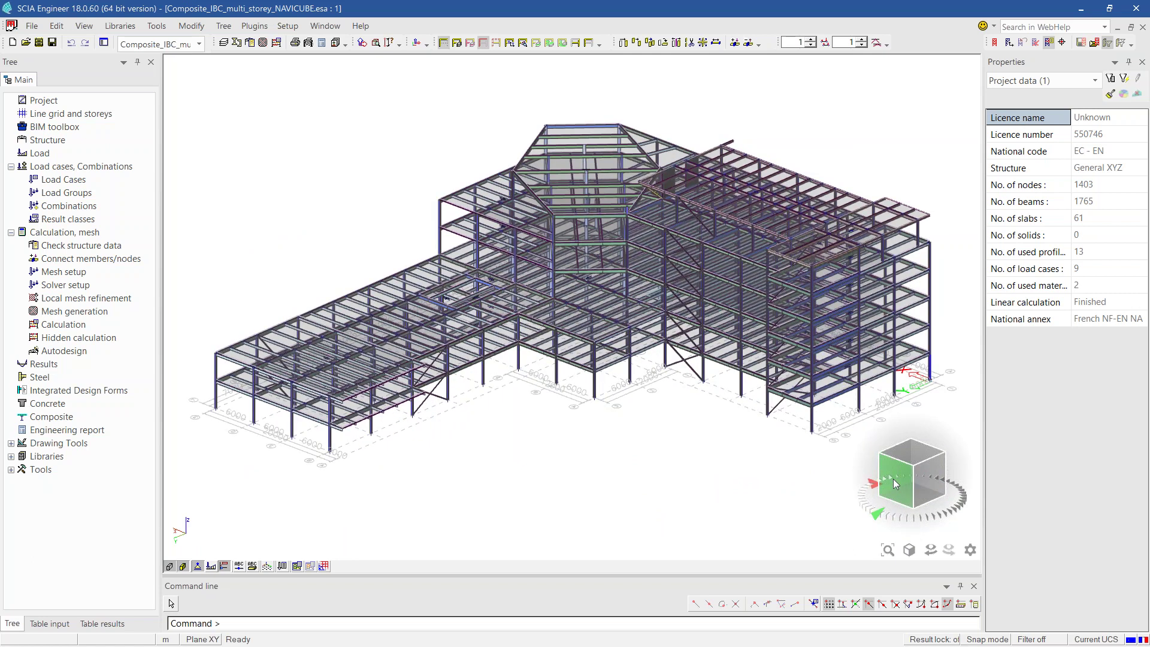
- View the building squarely from one side and from above using the NaviCube faces
left_click(892, 479)
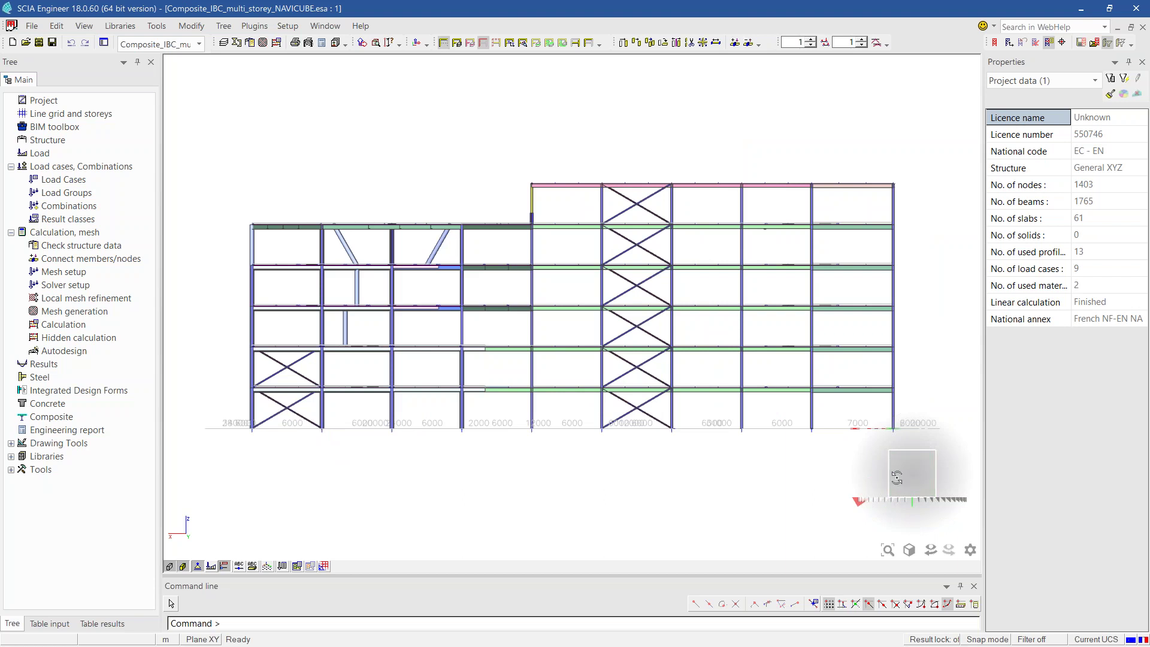
left_click_drag(896, 477, 881, 485)
left_click(892, 481)
left_click_drag(911, 480, 923, 485)
left_click(923, 485)
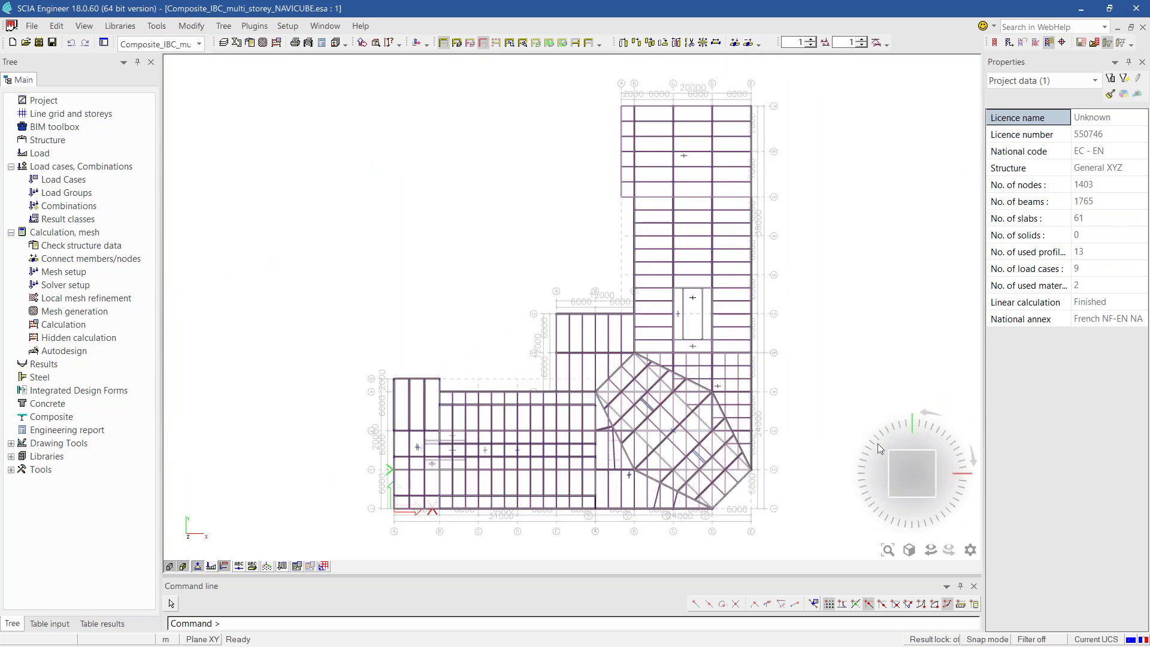
- Rotate the top view of the building counterclockwise in three 90° turns
left_click(929, 416)
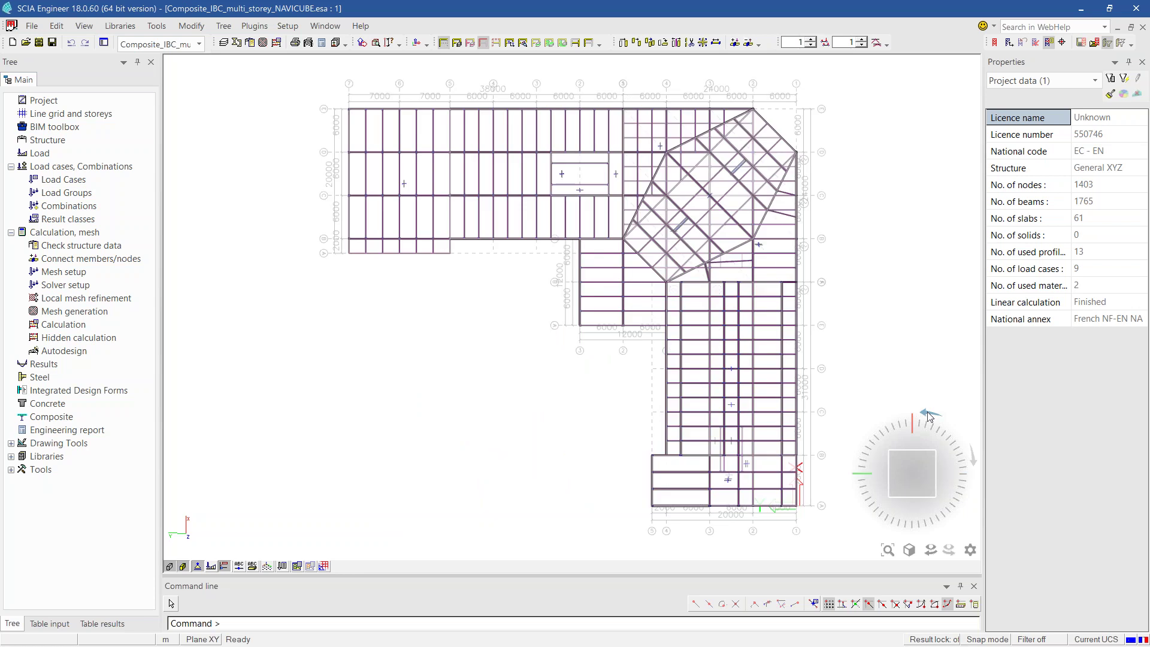
left_click(929, 416)
left_click(928, 417)
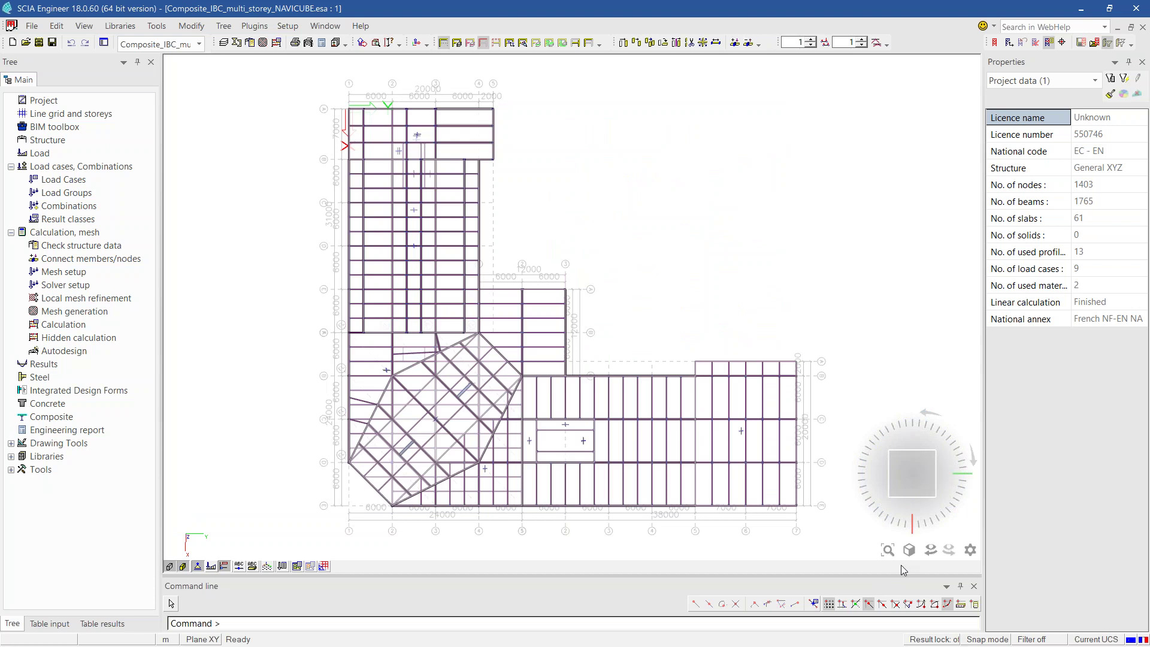
- Return the building to an oblique 3D view and fit the whole model in the window
mouse_move(894, 463)
left_mouse_down()
mouse_move(884, 456)
mouse_move(892, 464)
left_mouse_up()
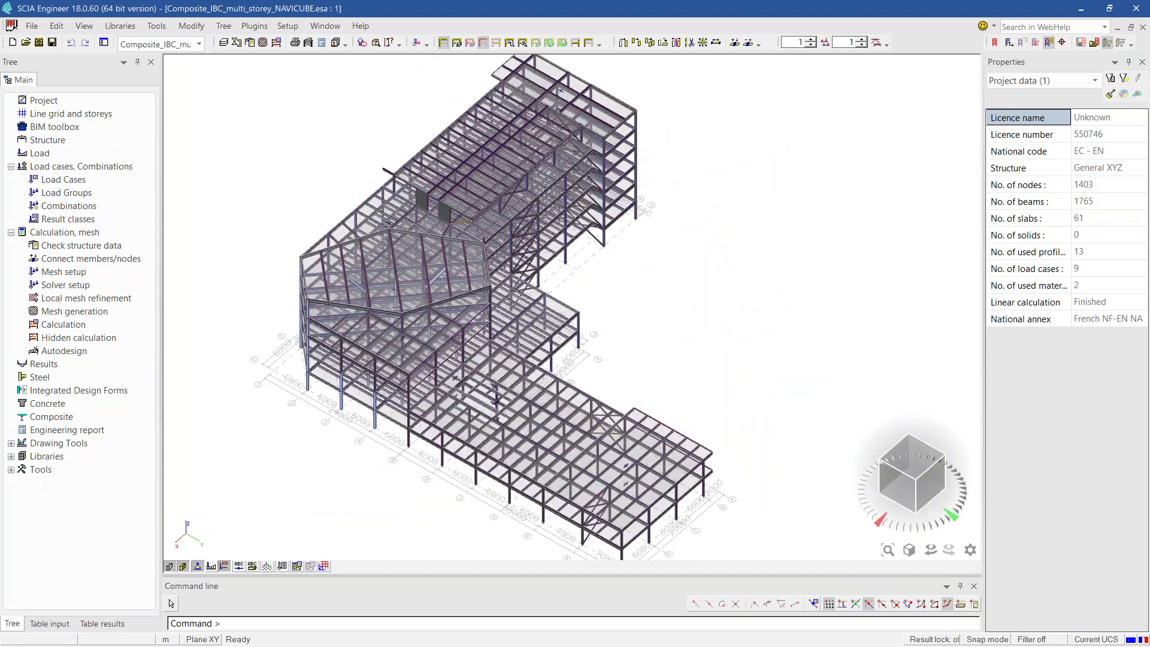
left_click(886, 550)
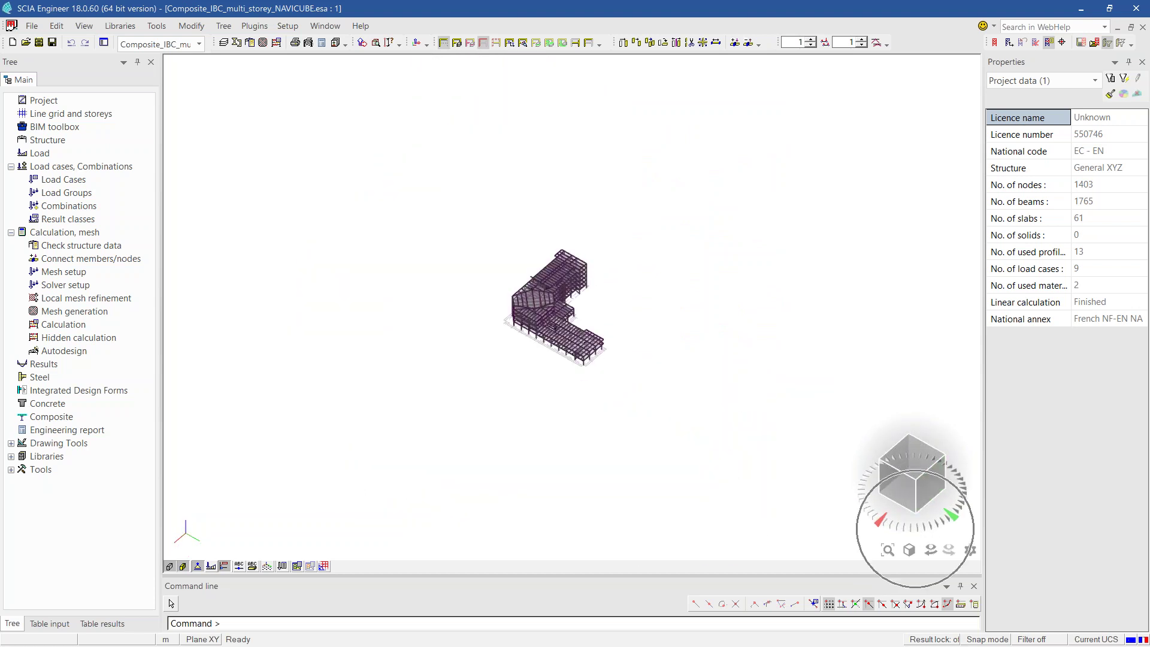
left_click(891, 554)
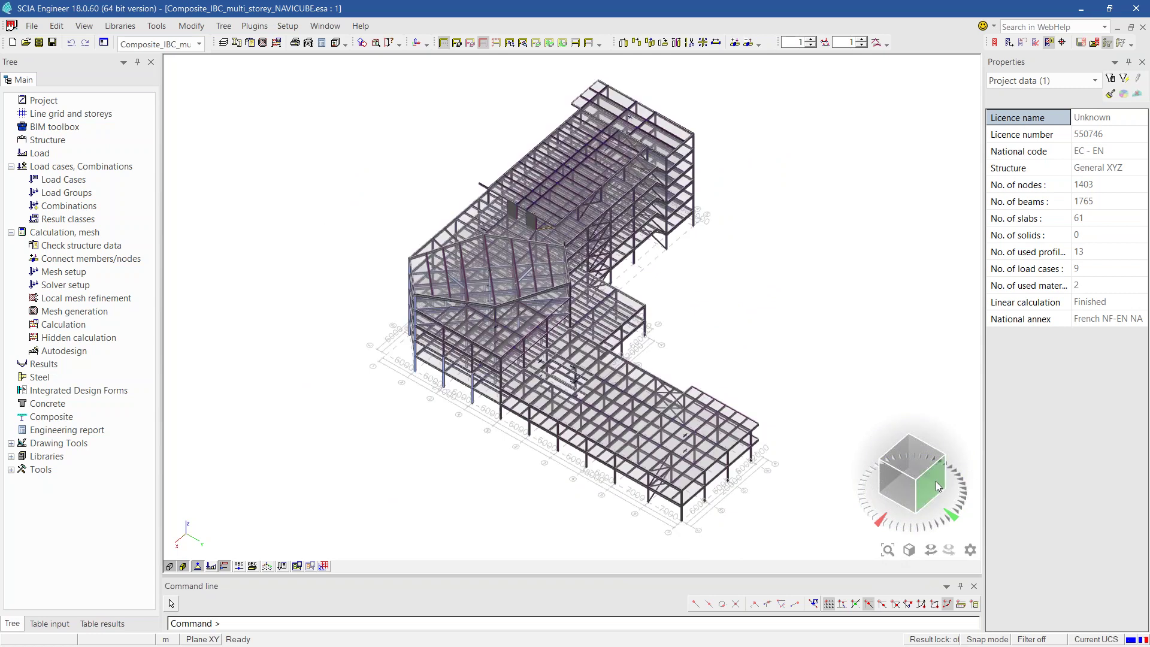
left_click_drag(914, 482, 885, 494)
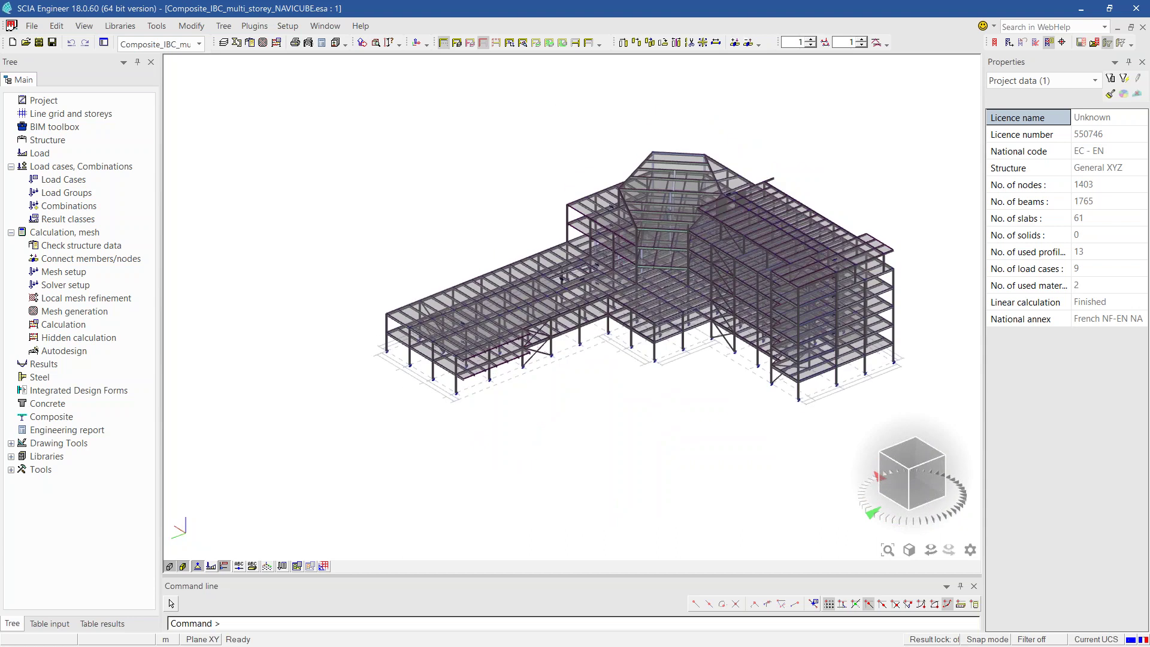
left_click(887, 550)
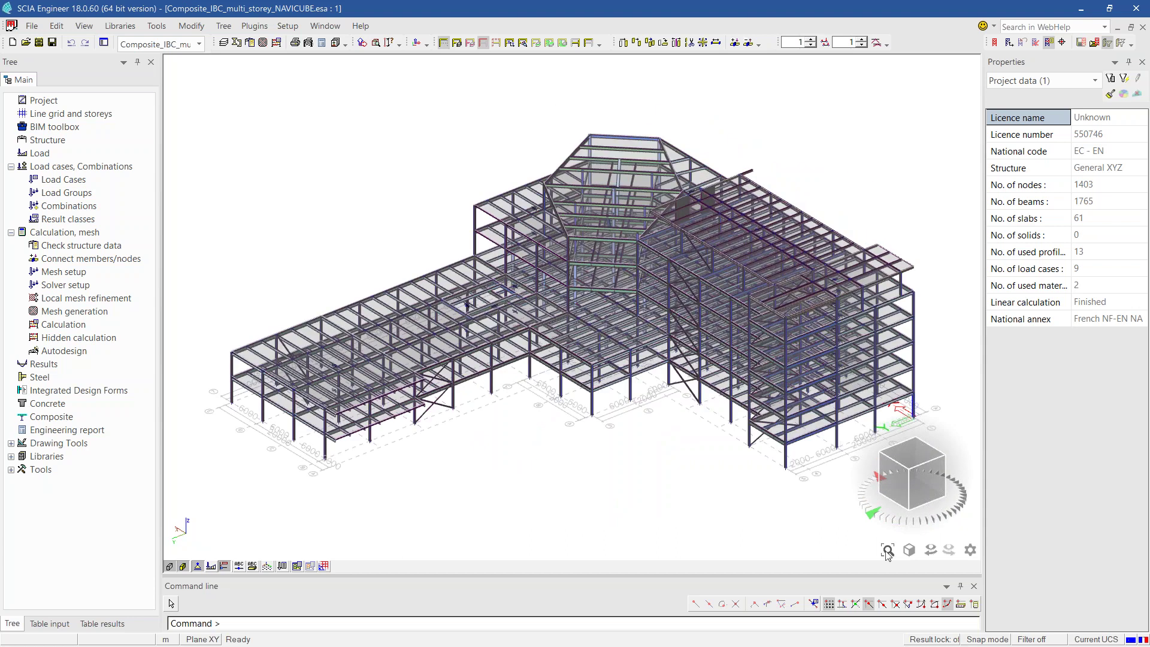
- Select two neighbouring ground-floor columns near the inner corner of the tall wing and zoom to the selection
left_click(730, 412)
left_click(700, 401)
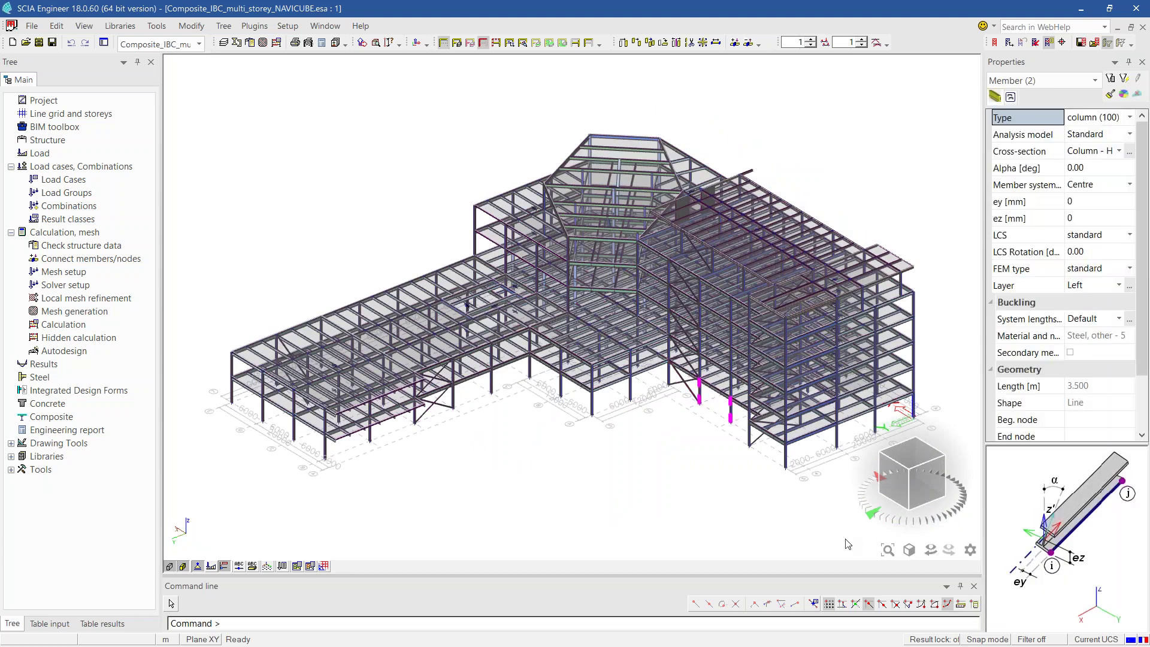
left_click(887, 550)
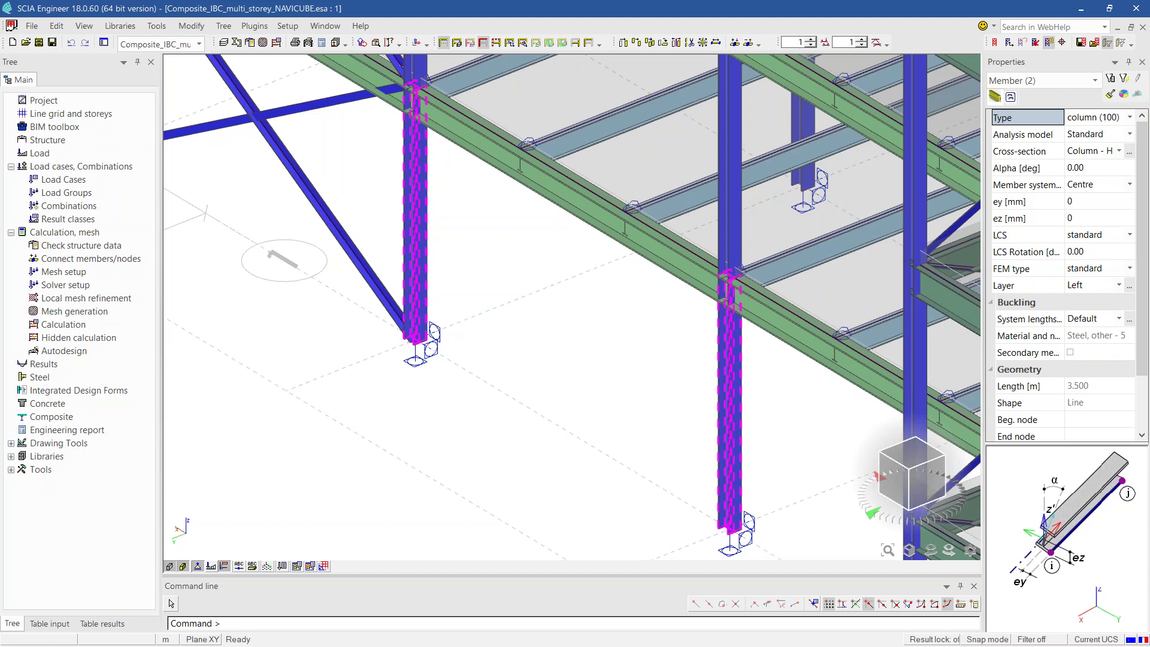
- Set the view back to perspective projection, orbit the building and step back to an earlier view
left_click(908, 550)
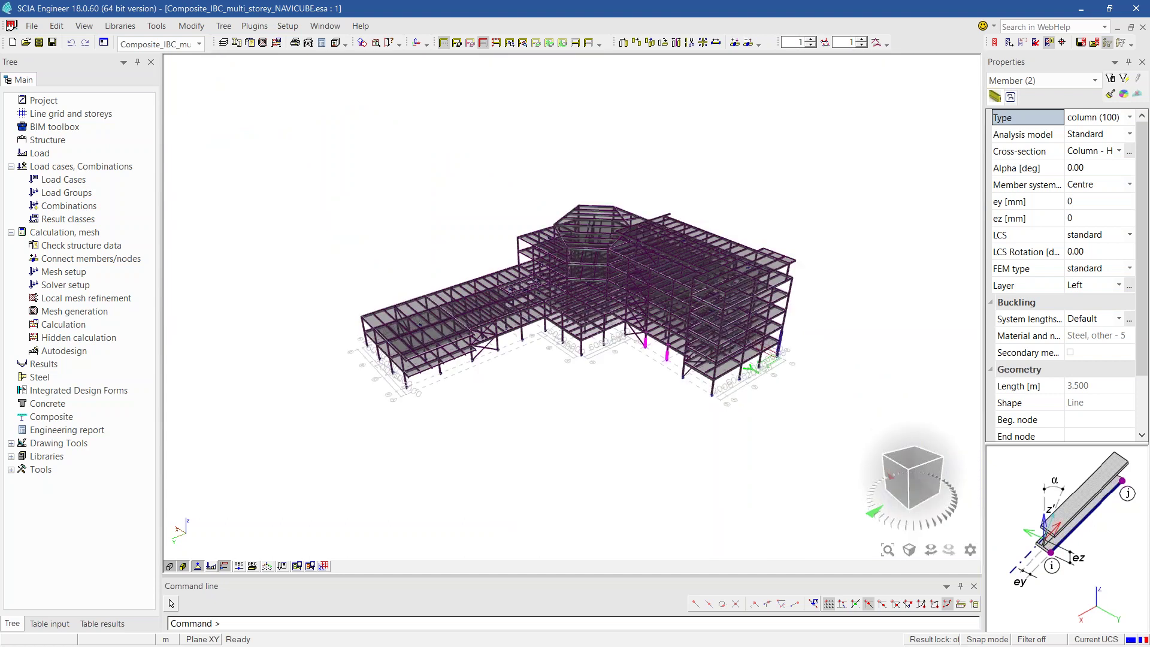
right_click_drag(547, 452, 629, 469, "ctrl")
right_click_drag(796, 491, 775, 487, "ctrl")
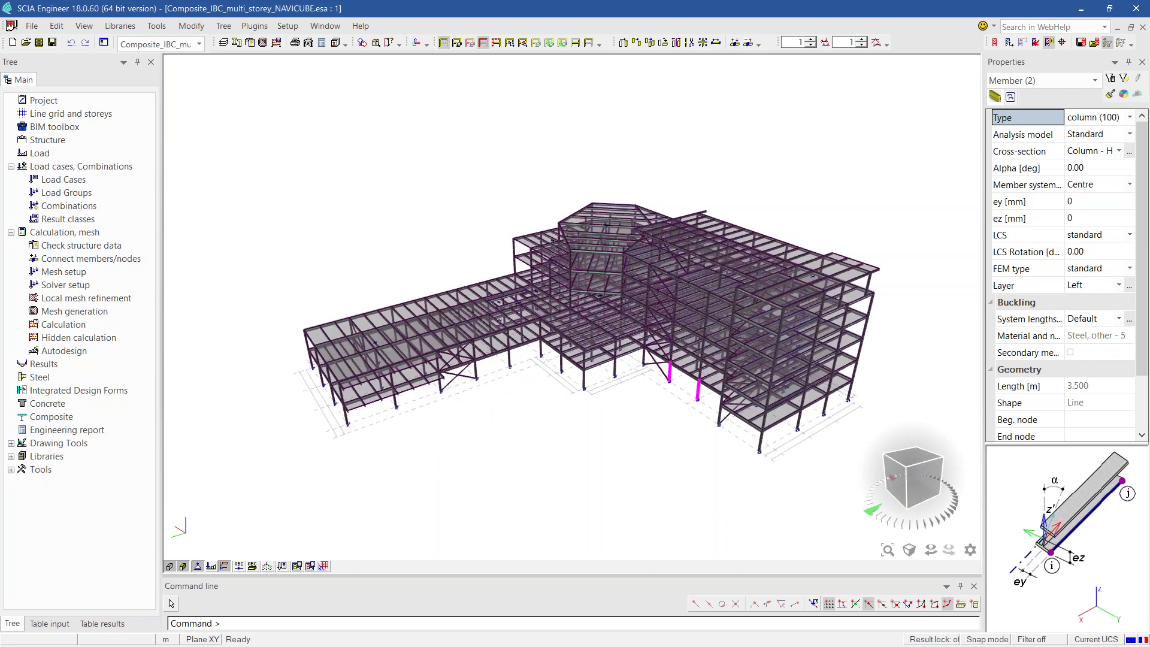
left_click(931, 551)
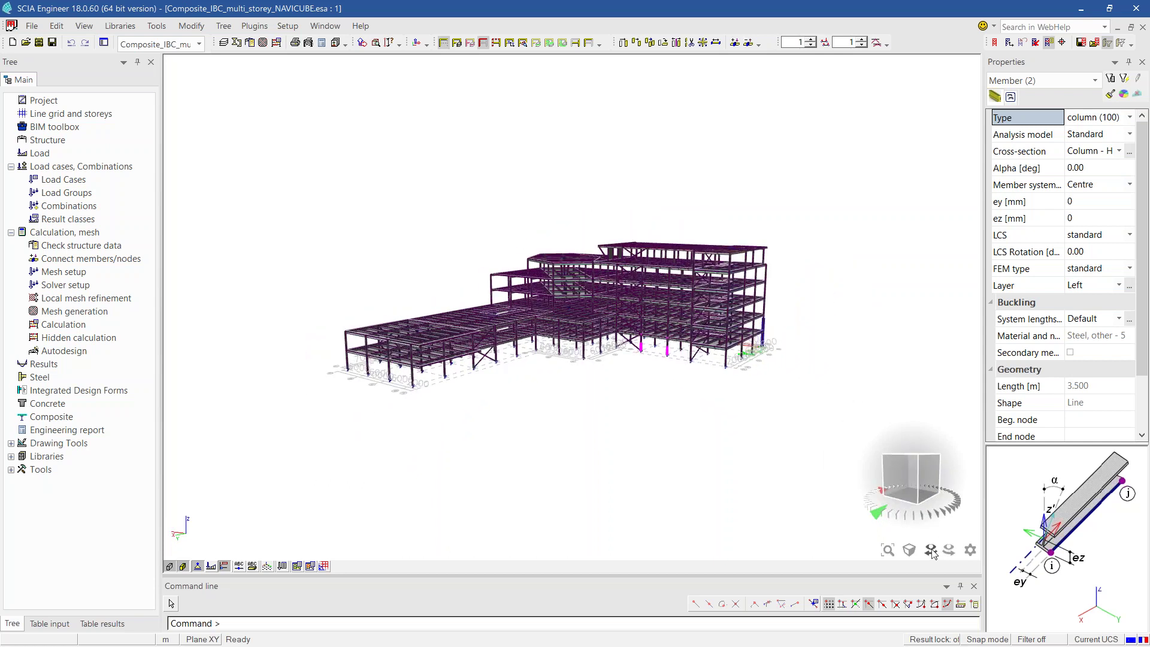
- Step back through the view history to the earliest stored view, a perspective view of the whole building
left_click(931, 551)
left_click(931, 554)
left_click(931, 553)
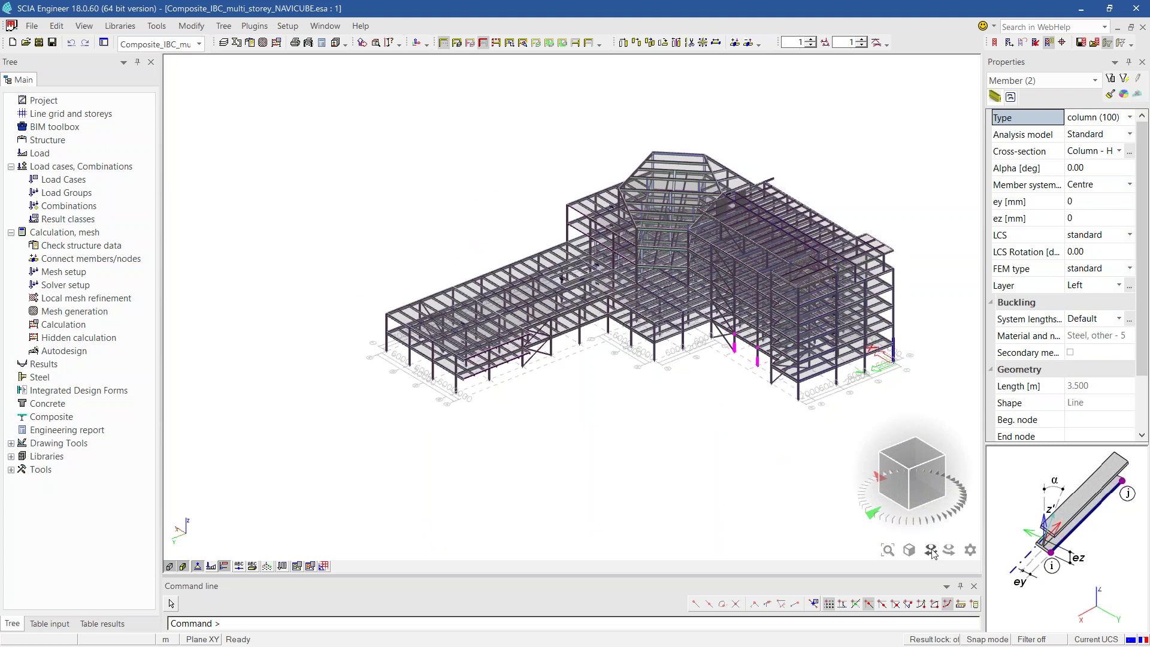
left_click(931, 551)
left_click(931, 551)
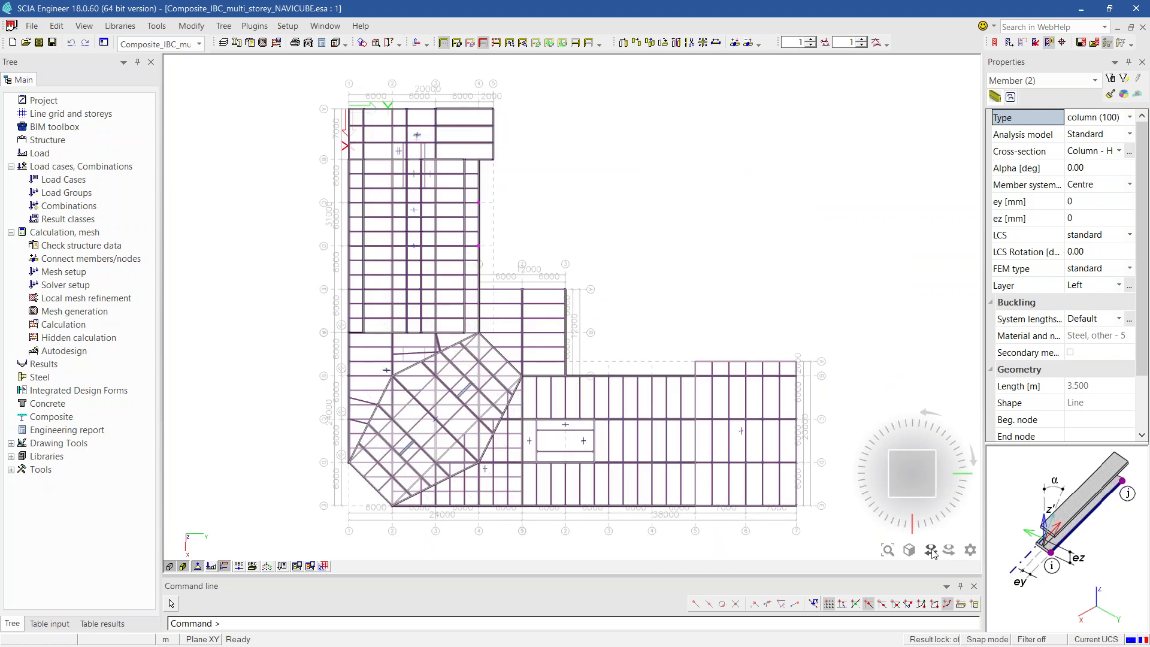
left_click(931, 551)
left_click(931, 550)
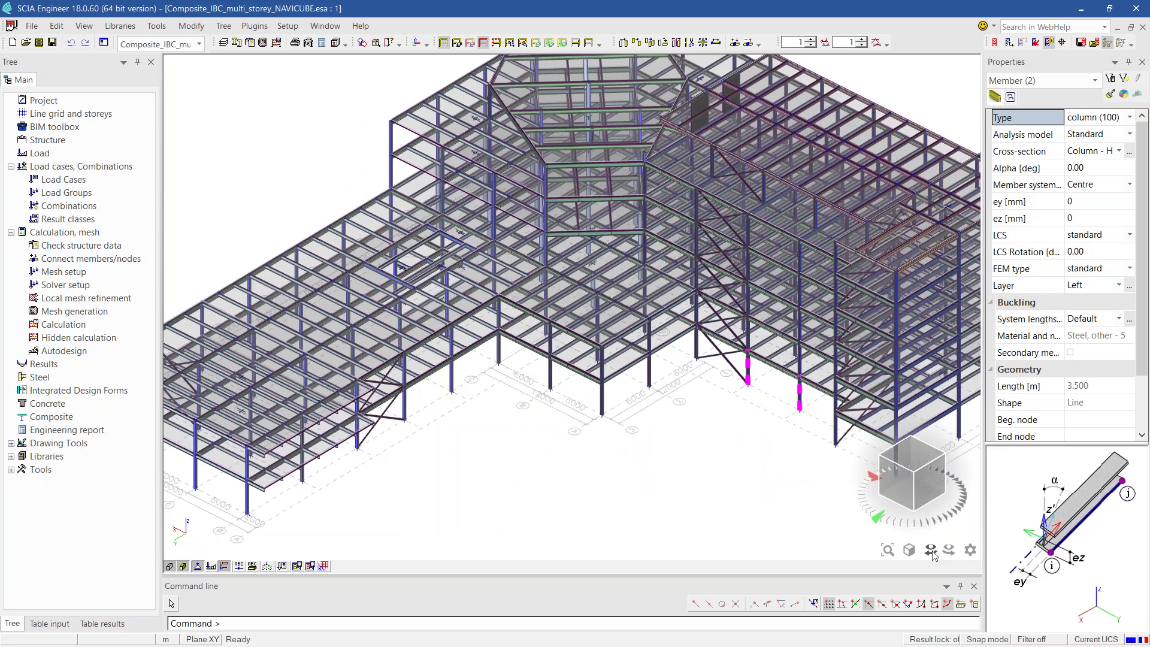
left_click(931, 550)
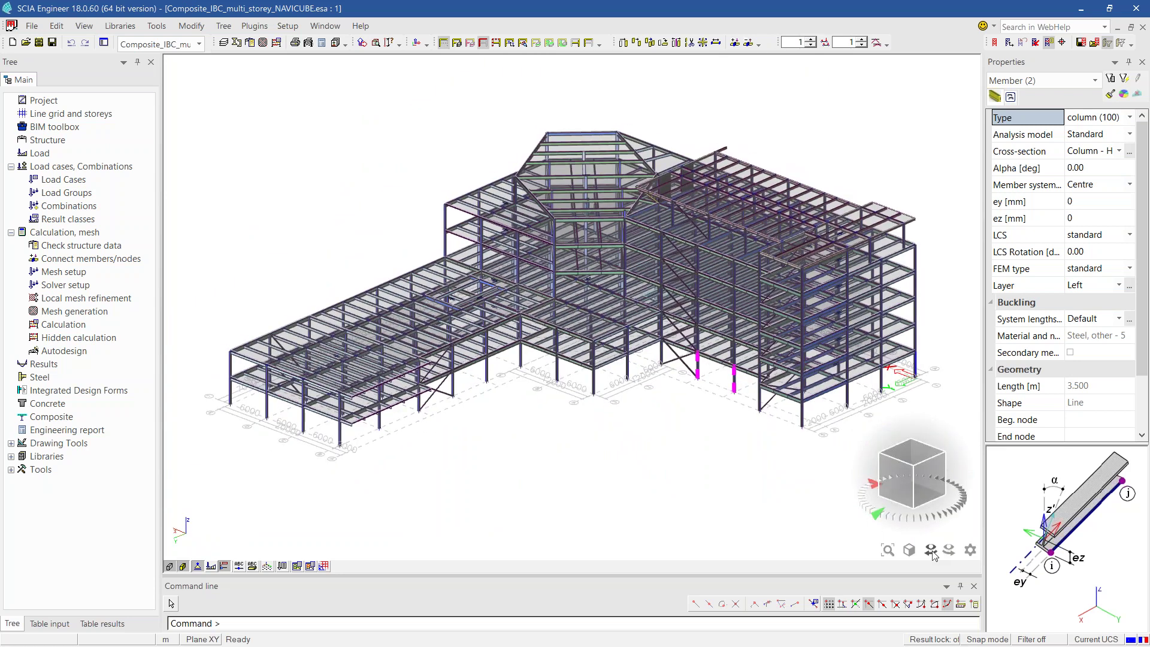
left_click(931, 551)
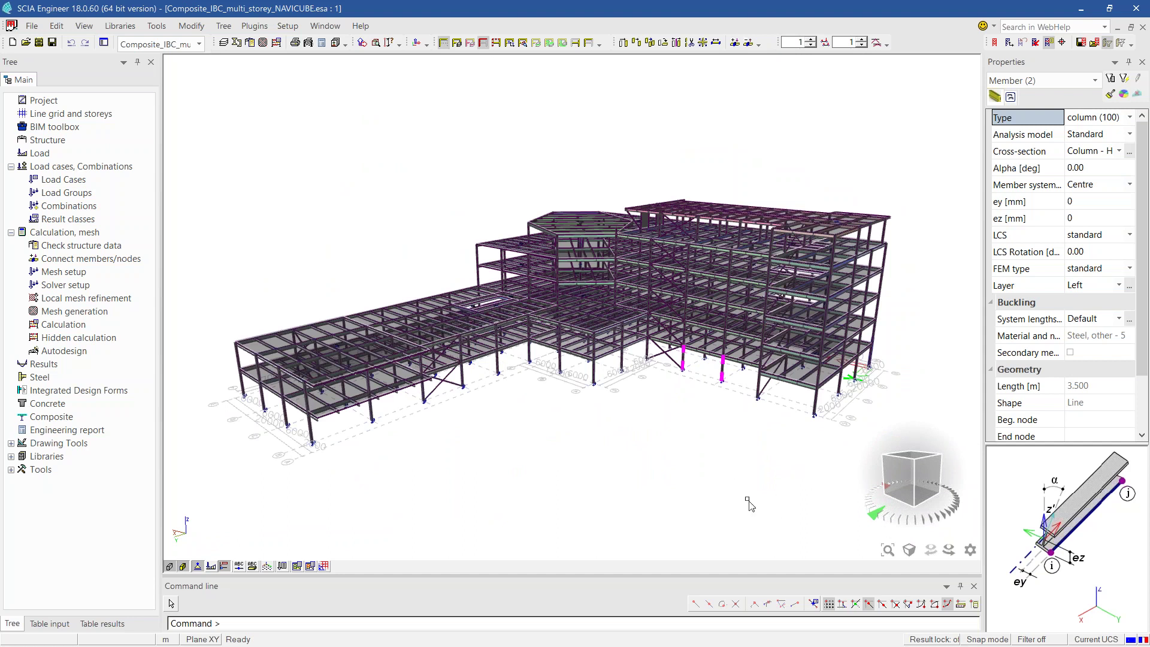
- Clear the column selection and undock the project tree as a floating window over the model
key("Escape")
left_click_drag(63, 77, 177, 115)
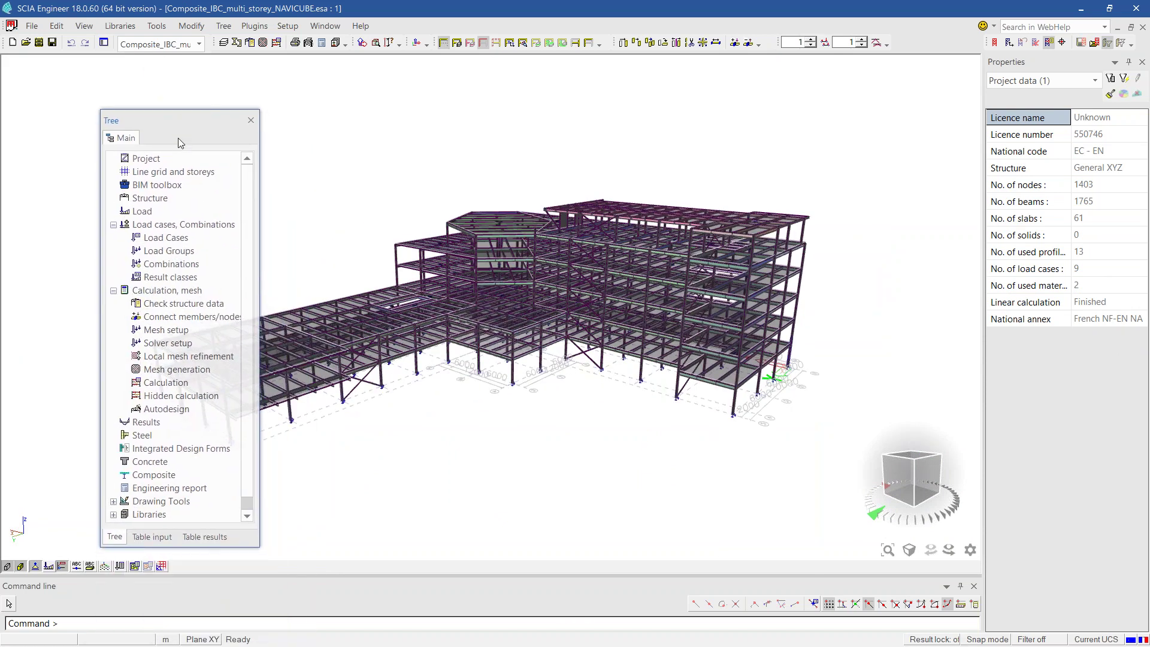
- Open and close the Structure service, and open the Load service while going back to the main tree
double_click(165, 200)
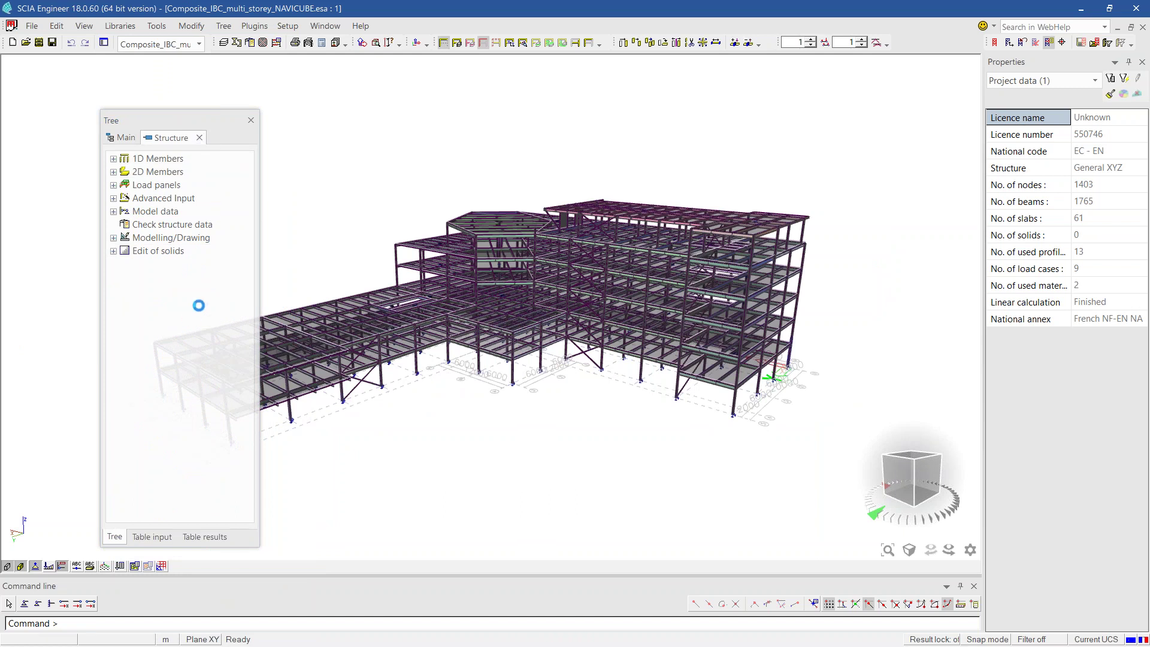
key("Escape")
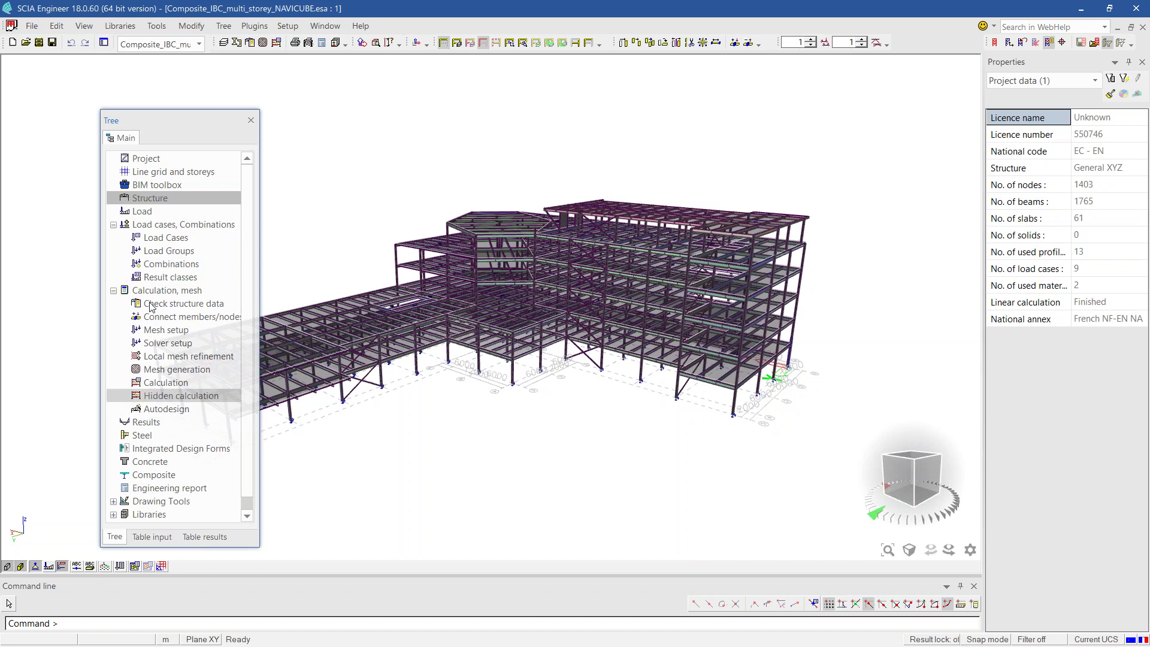
left_click(150, 210)
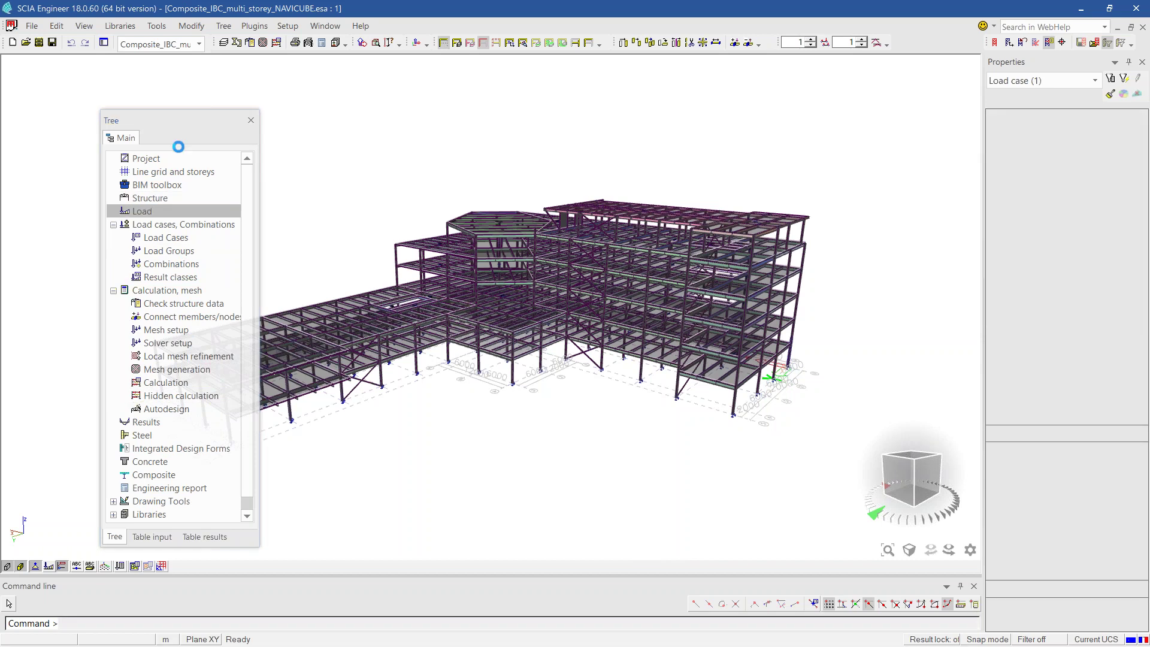
left_click(119, 140)
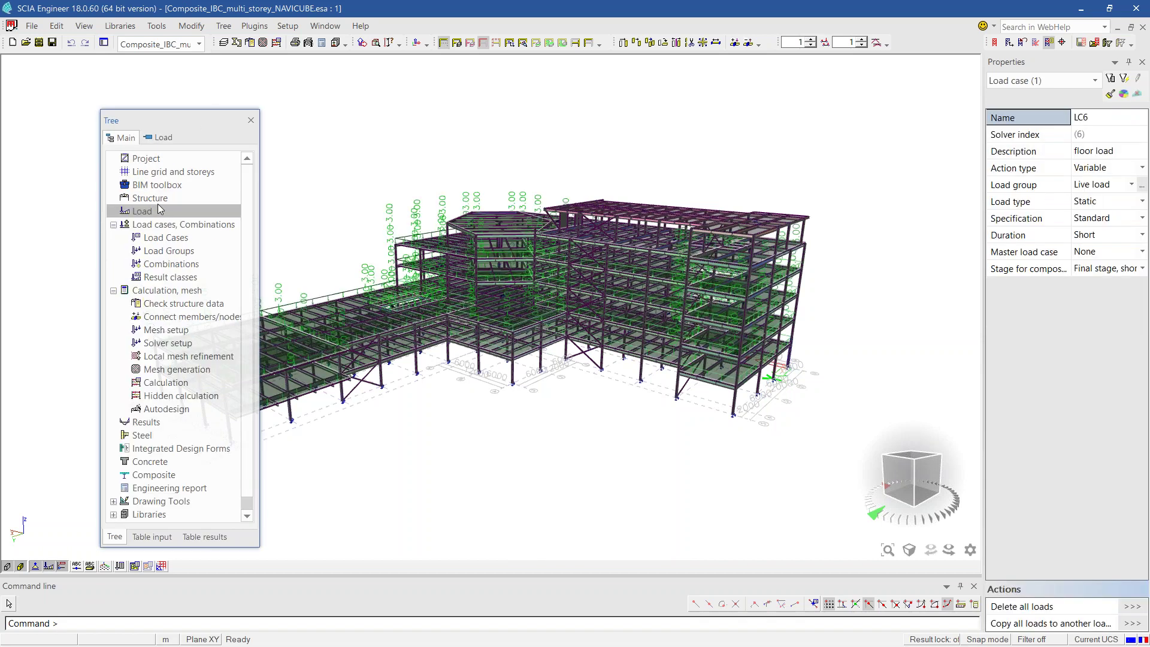
- View the Load Cases manager and the Combinations manager, closing each without changes
left_click(162, 238)
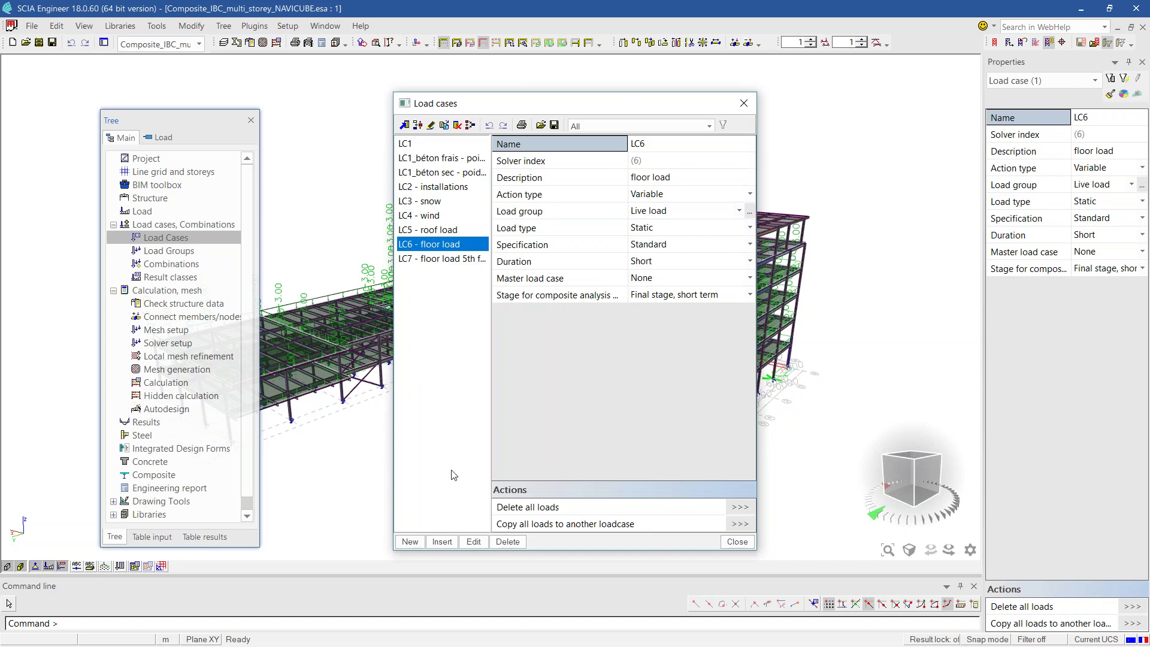
left_click(743, 103)
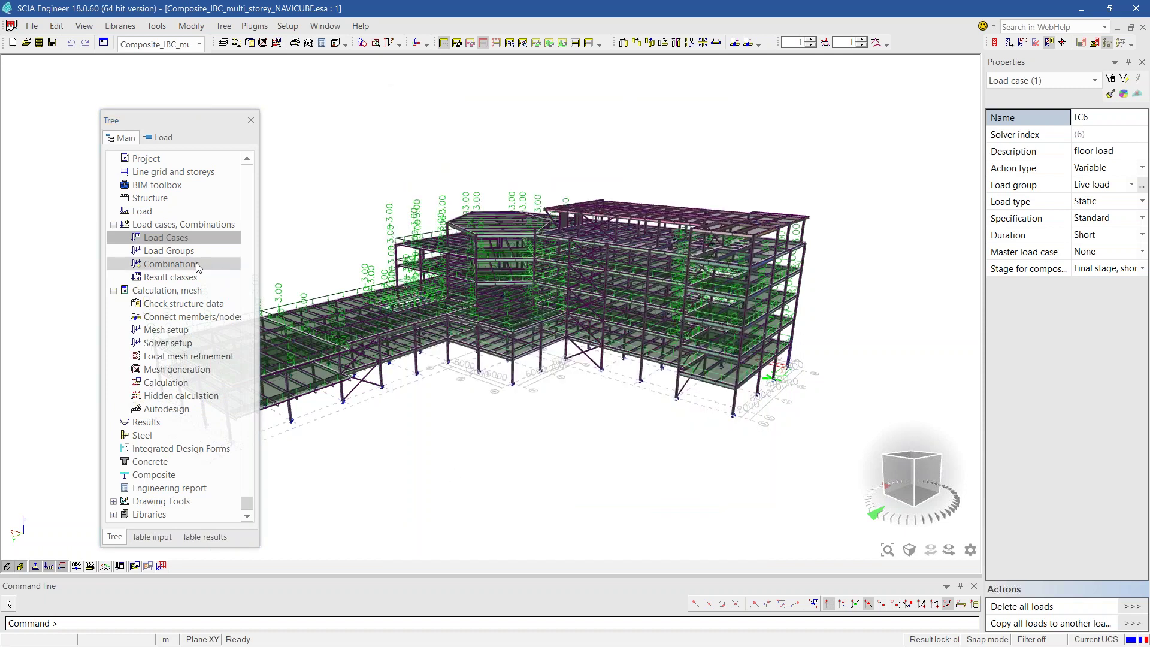
left_click(171, 264)
left_click(743, 139)
- Open the Results service in the floating tree and move the tree off the building's low wing
double_click(146, 423)
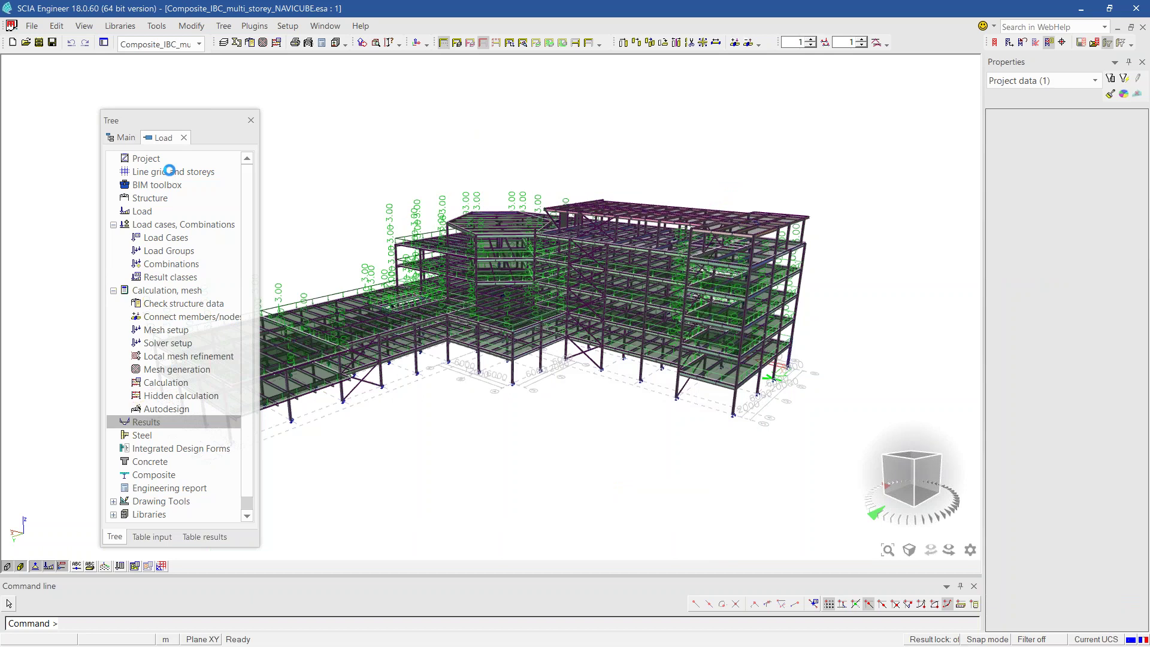
left_click(168, 137)
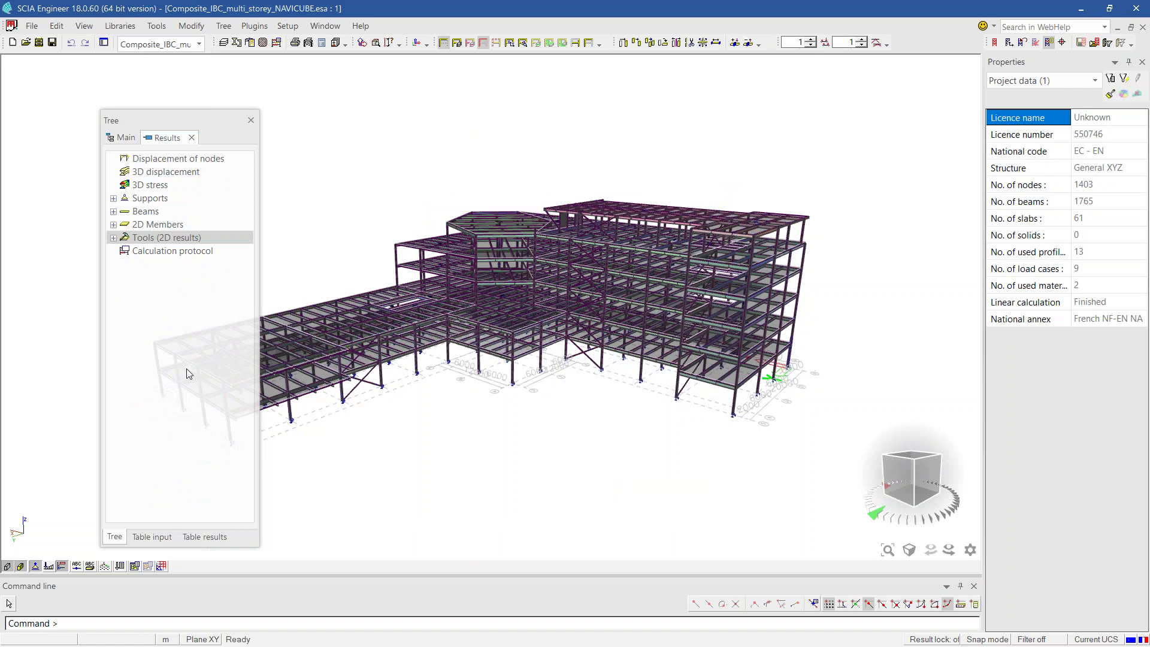
left_click_drag(180, 117, 116, 108)
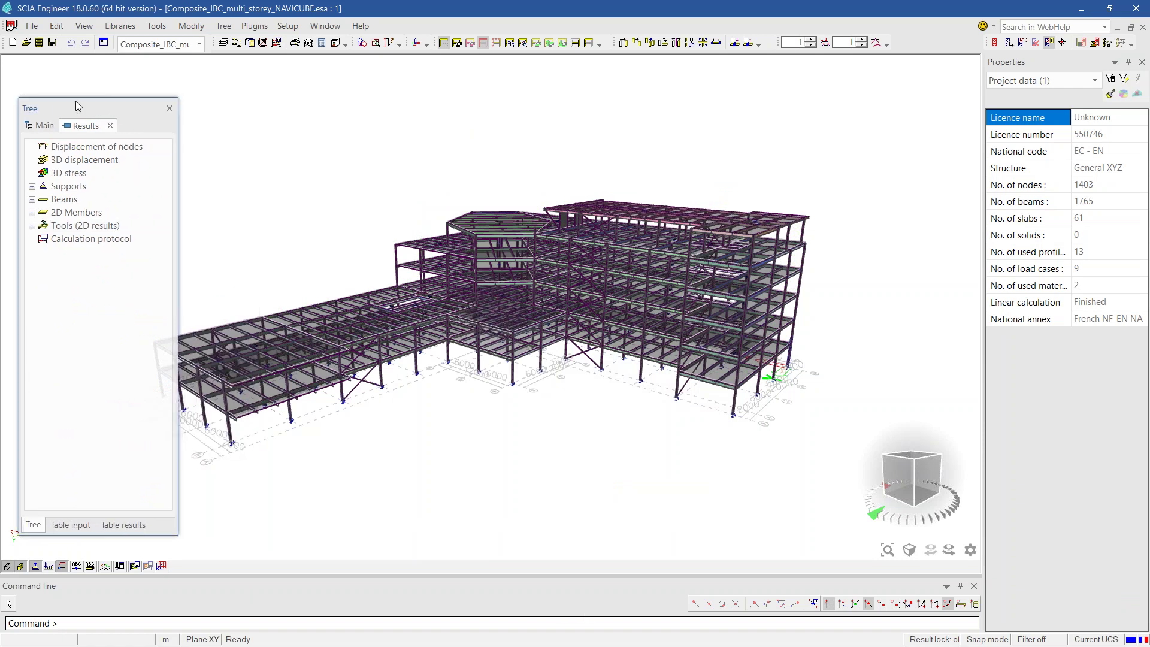